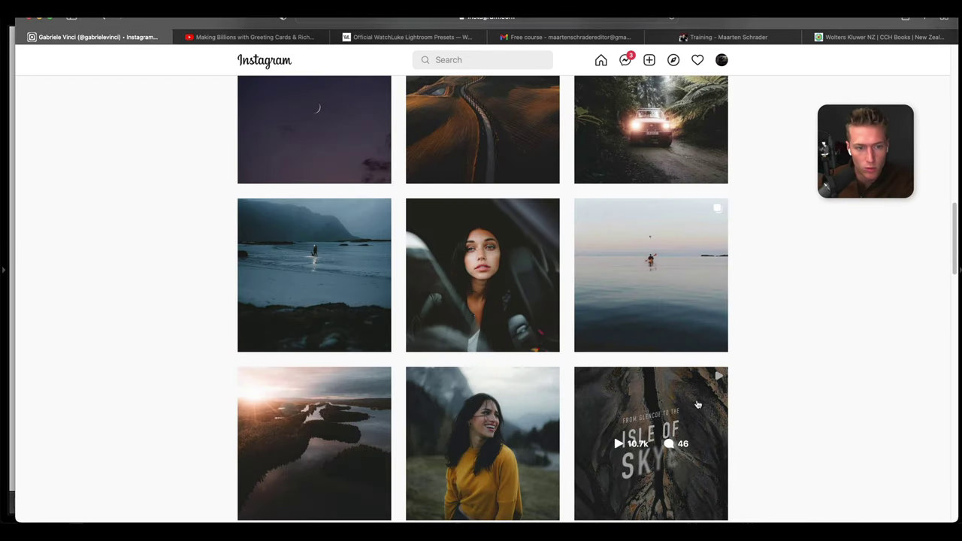
- Browse the fog and beach example posts on the Faded Black presets page
{"action": "scroll", "coordinate": [515, 430], "scroll_direction": "up", "scroll_amount": 6}
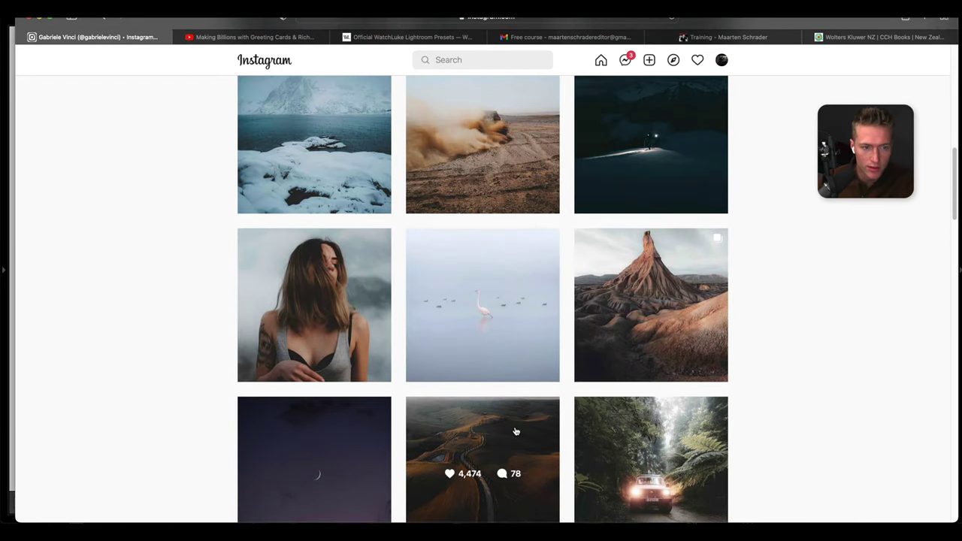
{"action": "left_click", "coordinate": [339, 340]}
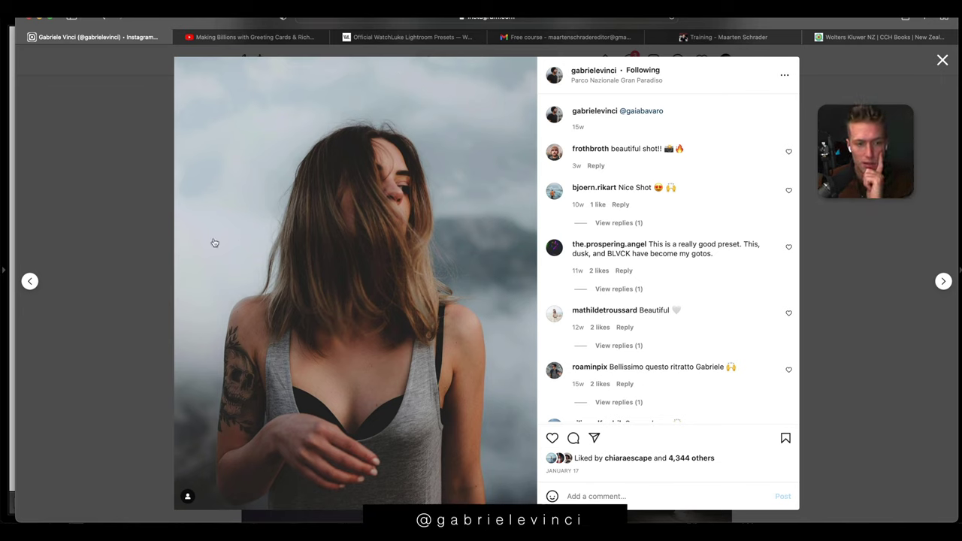
{"action": "left_click", "coordinate": [872, 206]}
{"action": "scroll", "coordinate": [568, 340], "scroll_direction": "down", "scroll_amount": 4}
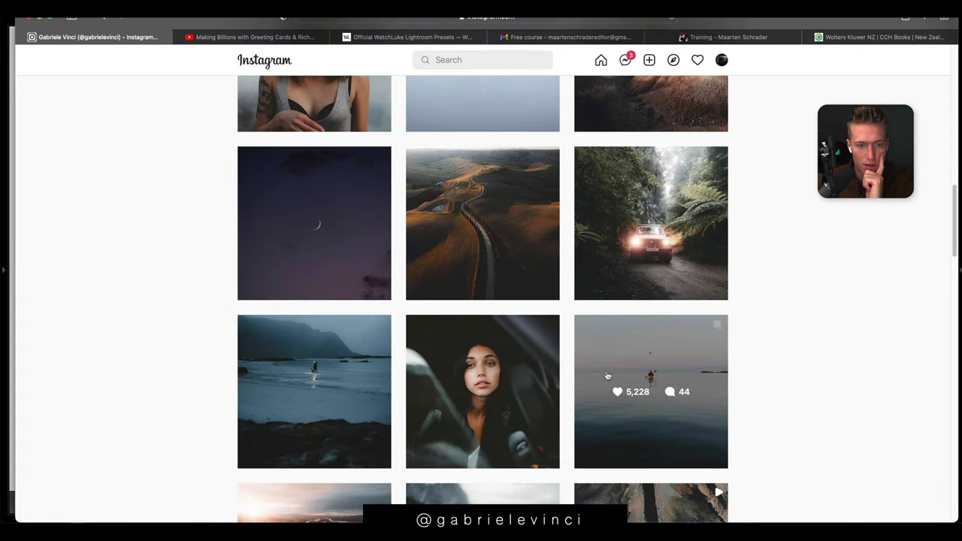
{"action": "scroll", "coordinate": [504, 336], "scroll_direction": "down", "scroll_amount": 8}
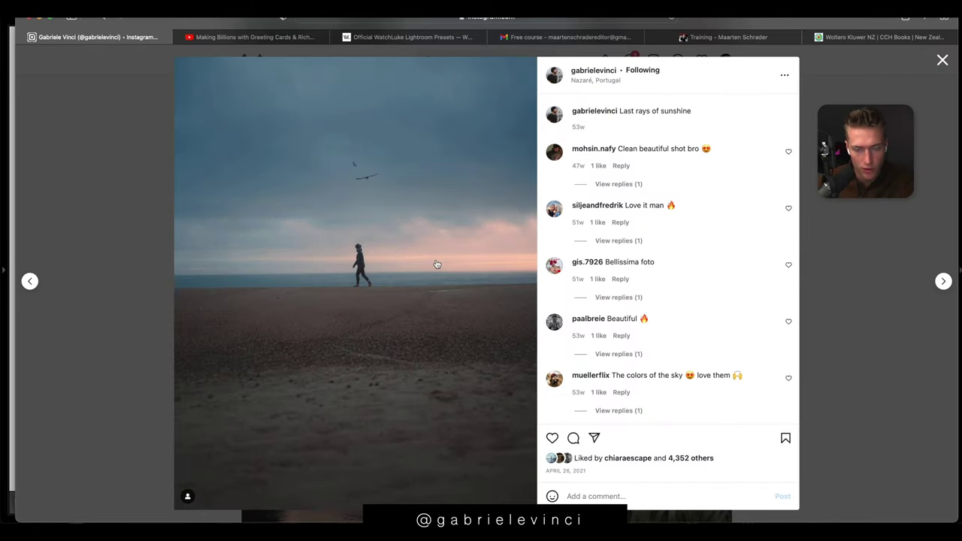
{"action": "key", "text": "Escape"}
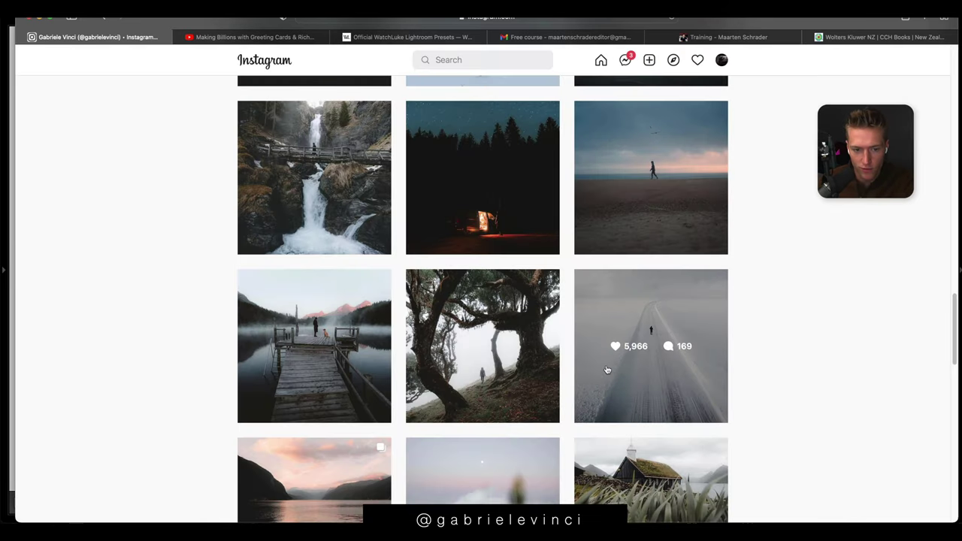
{"action": "scroll", "coordinate": [691, 211], "scroll_direction": "up", "scroll_amount": 4}
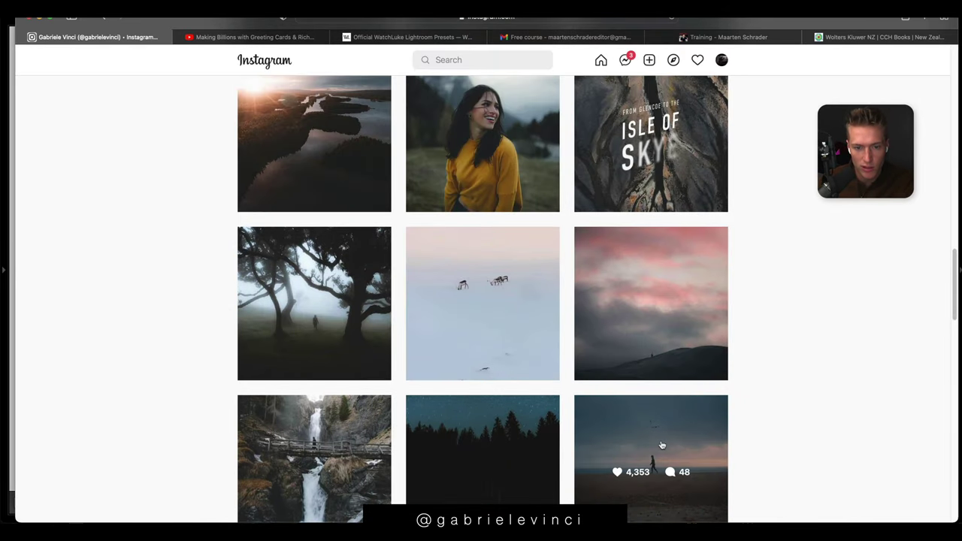
{"action": "left_click", "coordinate": [651, 466]}
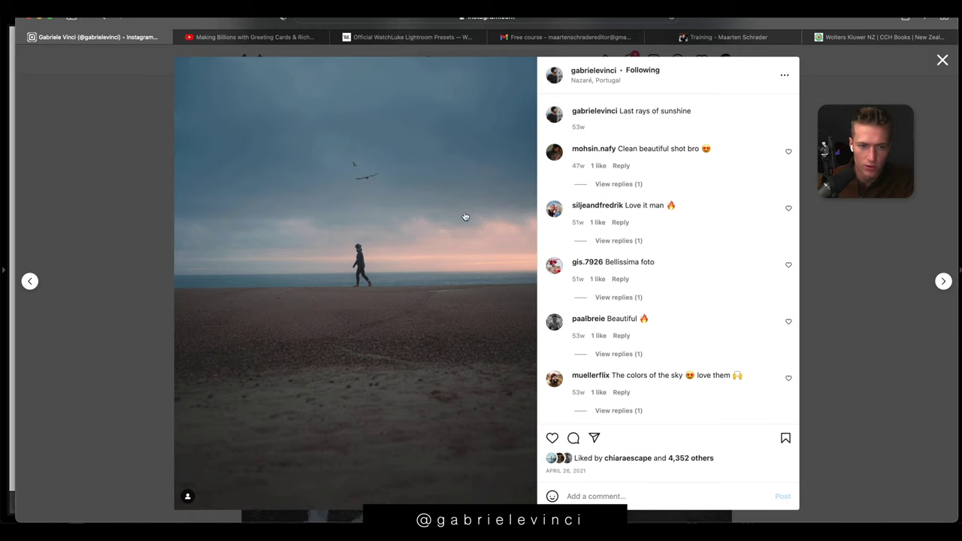
{"action": "key", "text": "Escape"}
- Scroll through the gallery and view the alpine cabin post
{"action": "scroll", "coordinate": [554, 324], "scroll_direction": "down", "scroll_amount": 5}
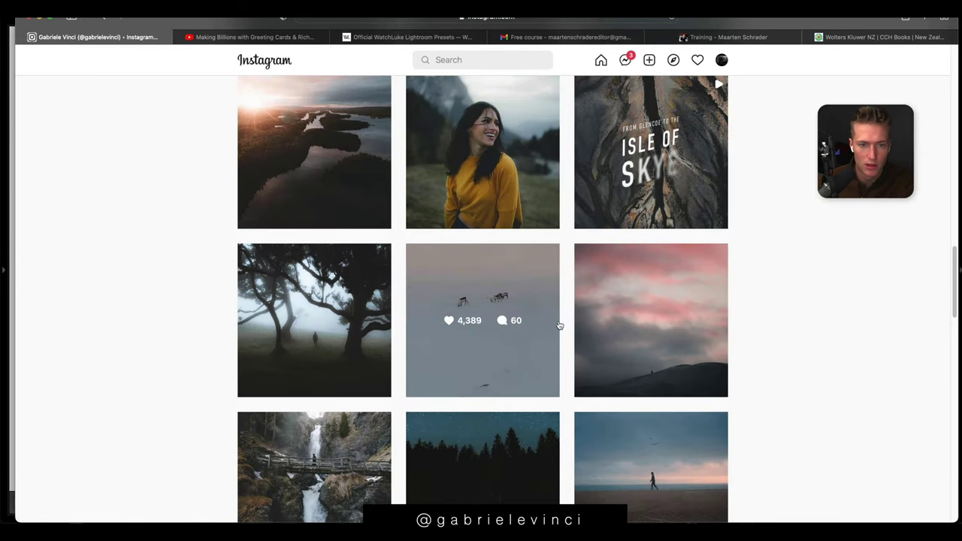
{"action": "scroll", "coordinate": [497, 384], "scroll_direction": "up", "scroll_amount": 10}
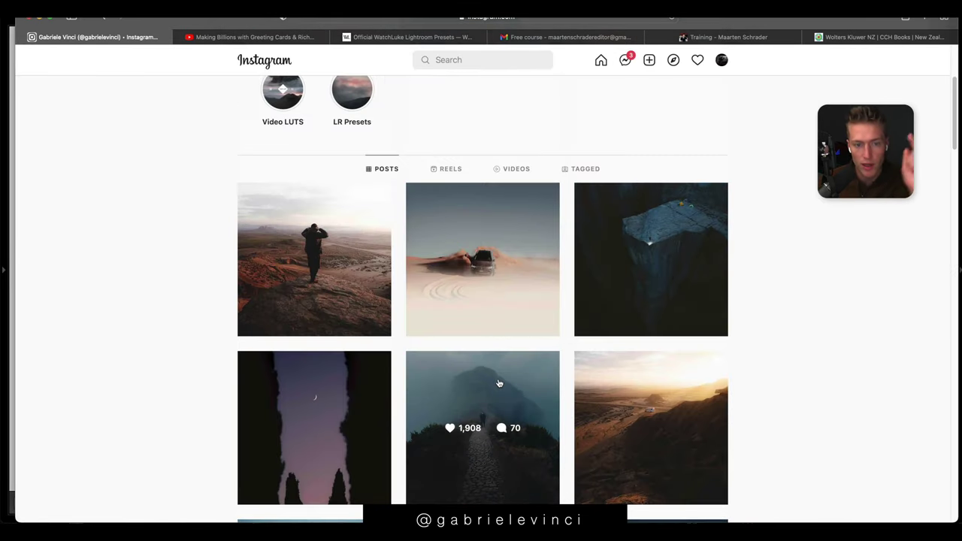
{"action": "scroll", "coordinate": [499, 383], "scroll_direction": "down", "scroll_amount": 10}
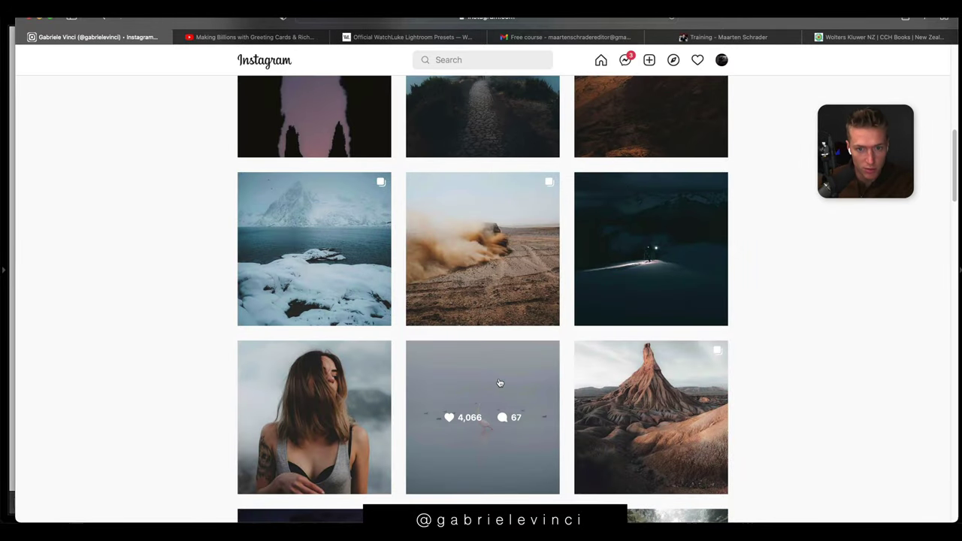
{"action": "scroll", "coordinate": [499, 384], "scroll_direction": "down", "scroll_amount": 5}
{"action": "scroll", "coordinate": [499, 384], "scroll_direction": "down", "scroll_amount": 10}
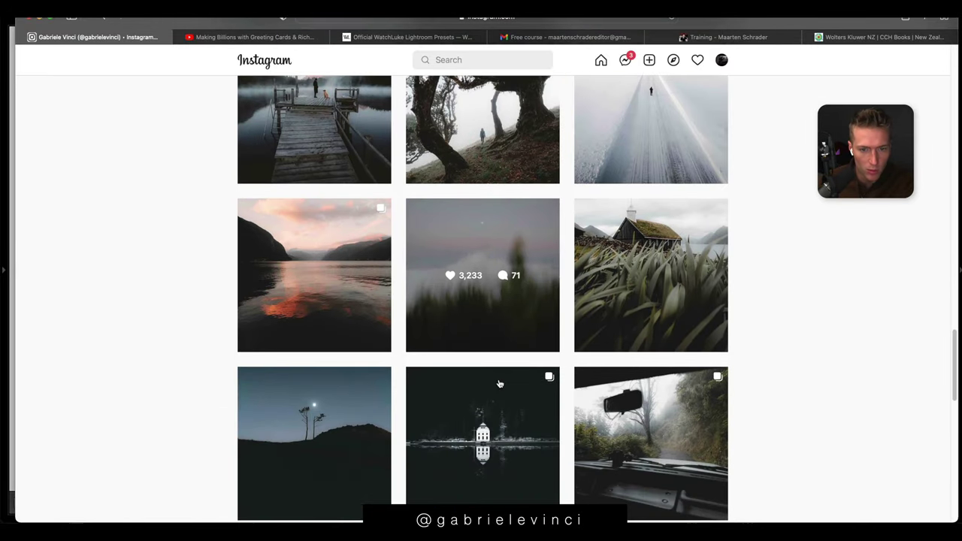
{"action": "scroll", "coordinate": [499, 384], "scroll_direction": "down", "scroll_amount": 8}
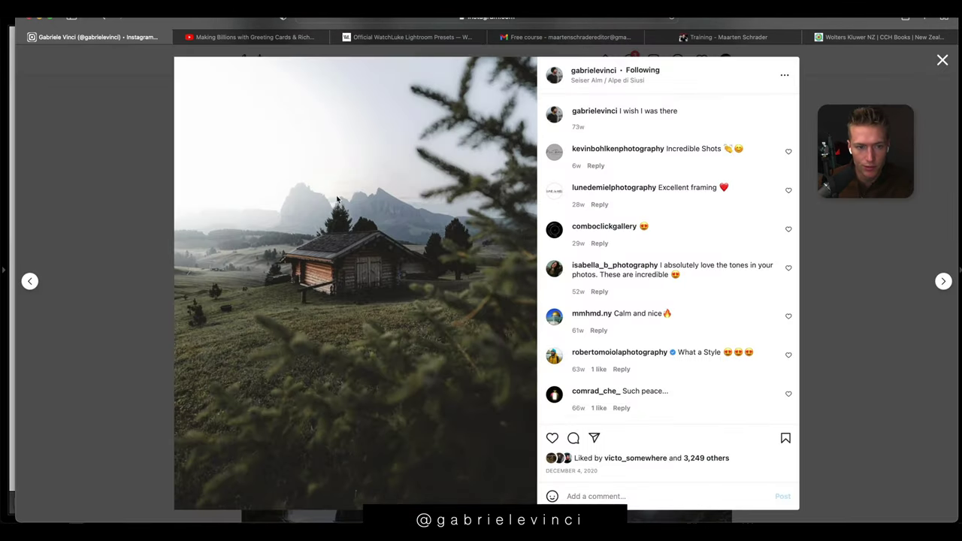
{"action": "key", "text": "Escape"}
- Read the About section, then close the Faded Black presets tab with Cmd+W
{"action": "scroll", "coordinate": [520, 303], "scroll_direction": "up", "scroll_amount": 10}
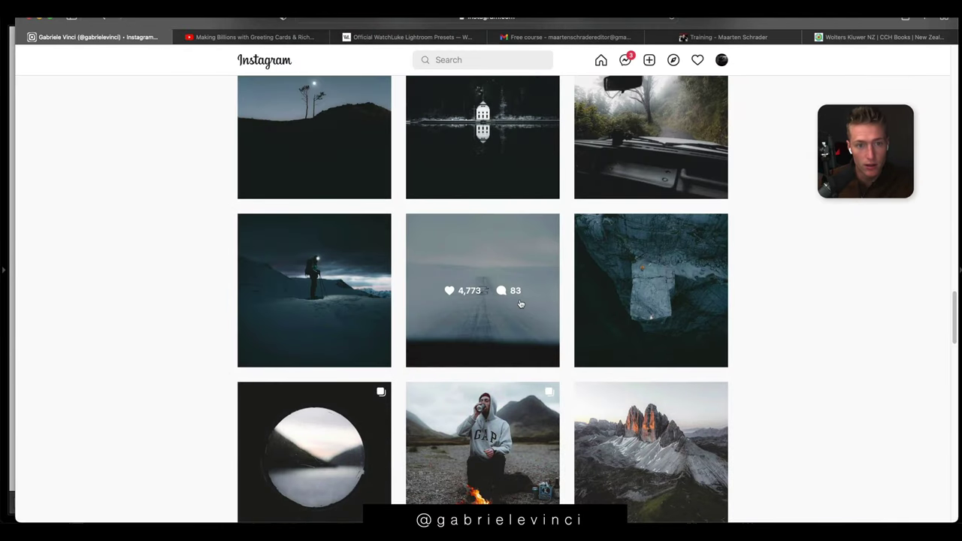
{"action": "scroll", "coordinate": [520, 303], "scroll_direction": "up", "scroll_amount": 10}
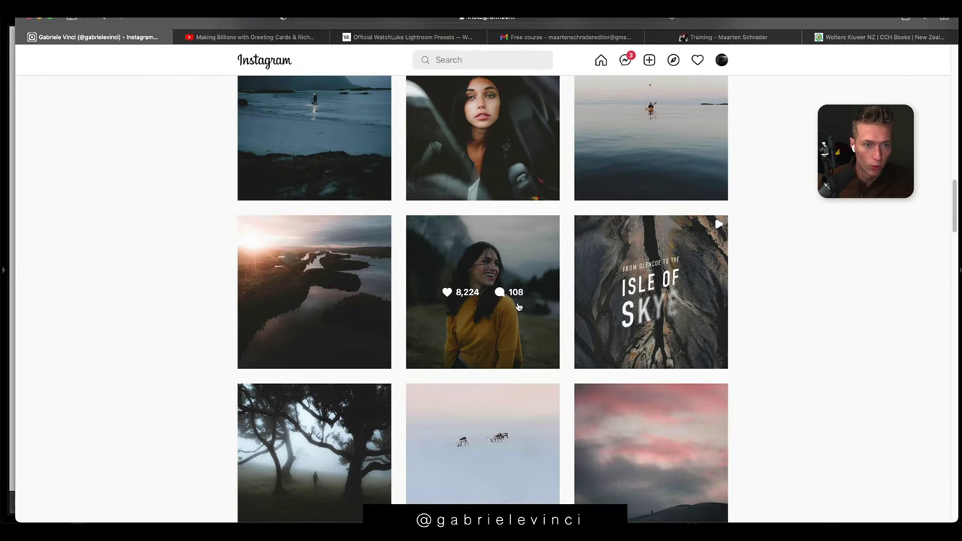
{"action": "scroll", "coordinate": [517, 308], "scroll_direction": "up", "scroll_amount": 10}
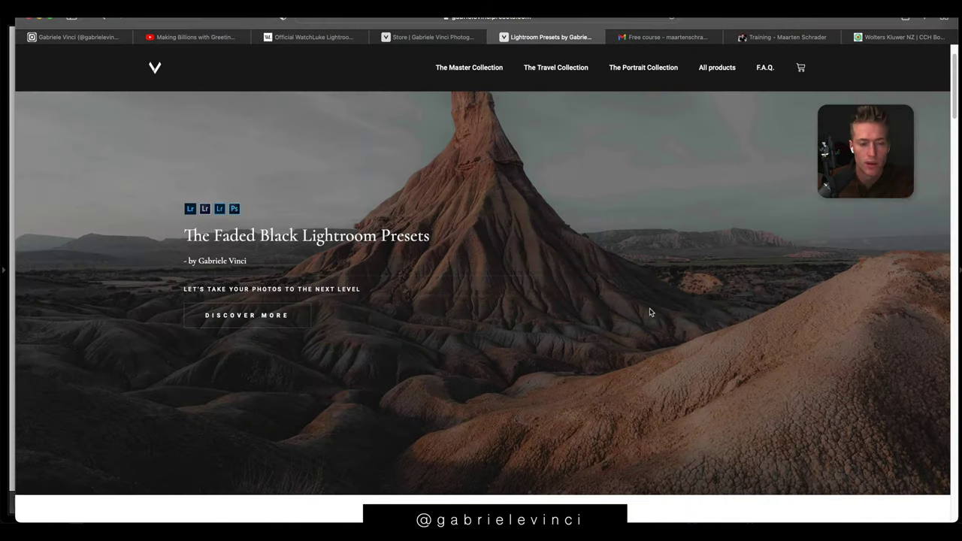
{"action": "scroll", "coordinate": [646, 316], "scroll_direction": "down", "scroll_amount": 10}
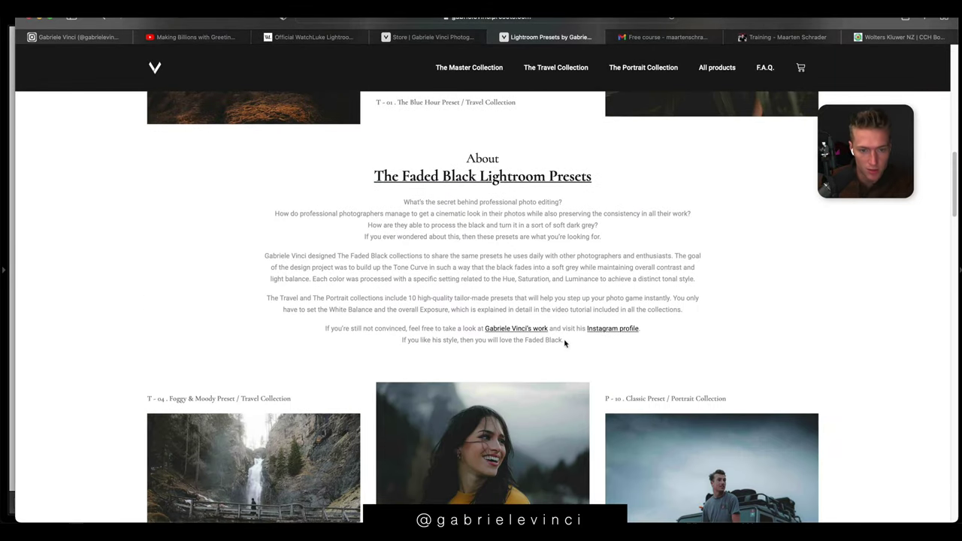
{"action": "scroll", "coordinate": [563, 361], "scroll_direction": "down", "scroll_amount": 5}
{"action": "scroll", "coordinate": [562, 381], "scroll_direction": "down", "scroll_amount": 5}
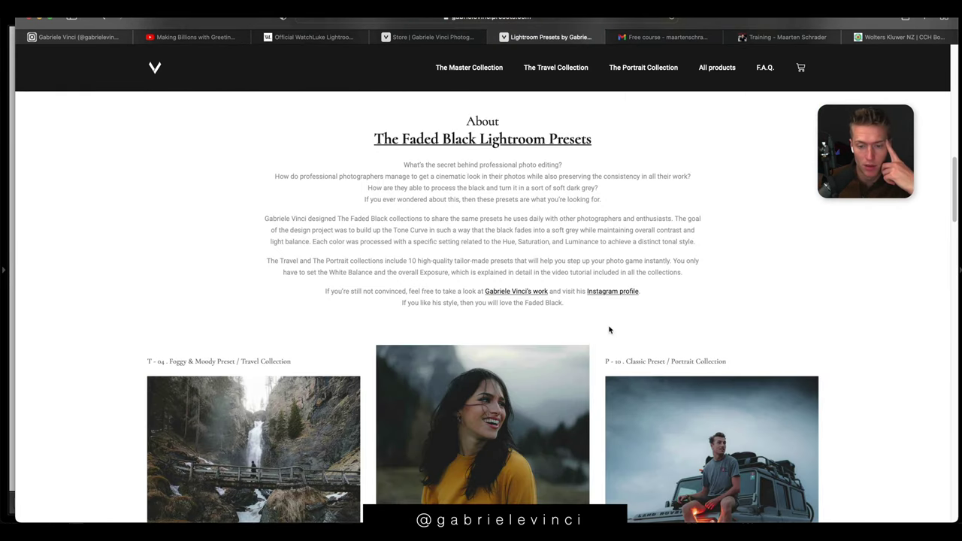
{"action": "scroll", "coordinate": [608, 328], "scroll_direction": "down", "scroll_amount": 3}
{"action": "scroll", "coordinate": [607, 324], "scroll_direction": "down", "scroll_amount": 5}
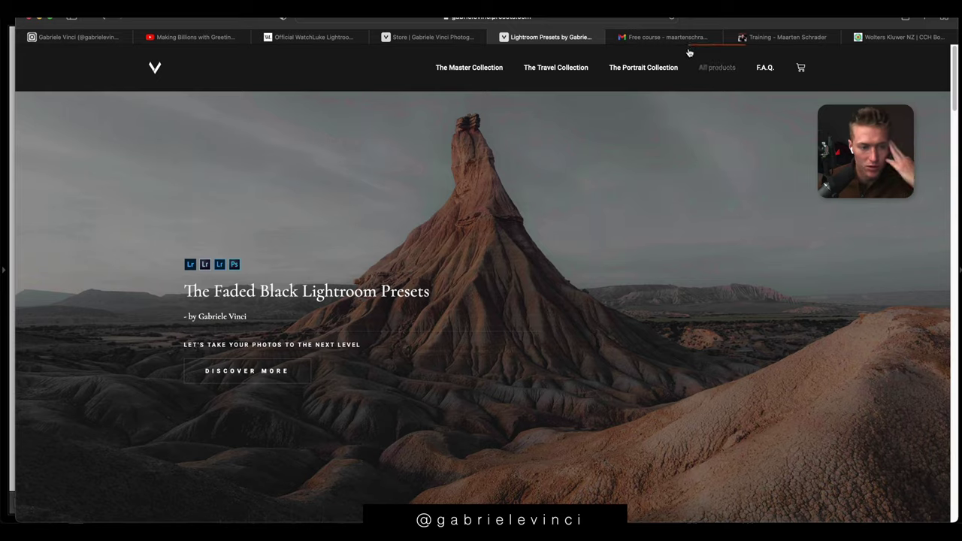
{"action": "key", "text": "super+w"}
{"action": "scroll", "coordinate": [719, 481], "scroll_direction": "down", "scroll_amount": 15}
{"action": "scroll", "coordinate": [659, 369], "scroll_direction": "up", "scroll_amount": 15}
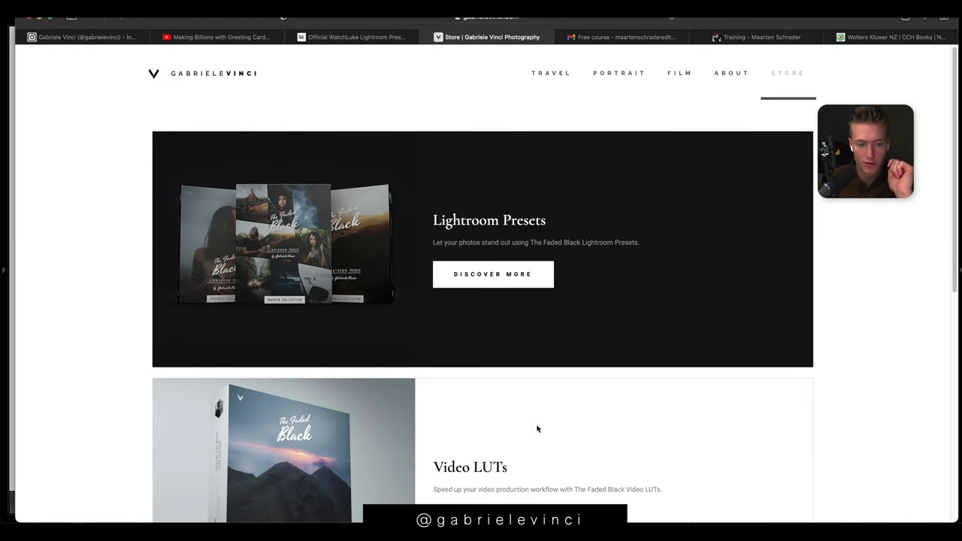
{"action": "scroll", "coordinate": [537, 429], "scroll_direction": "down", "scroll_amount": 1}
{"action": "scroll", "coordinate": [581, 414], "scroll_direction": "up", "scroll_amount": 1}
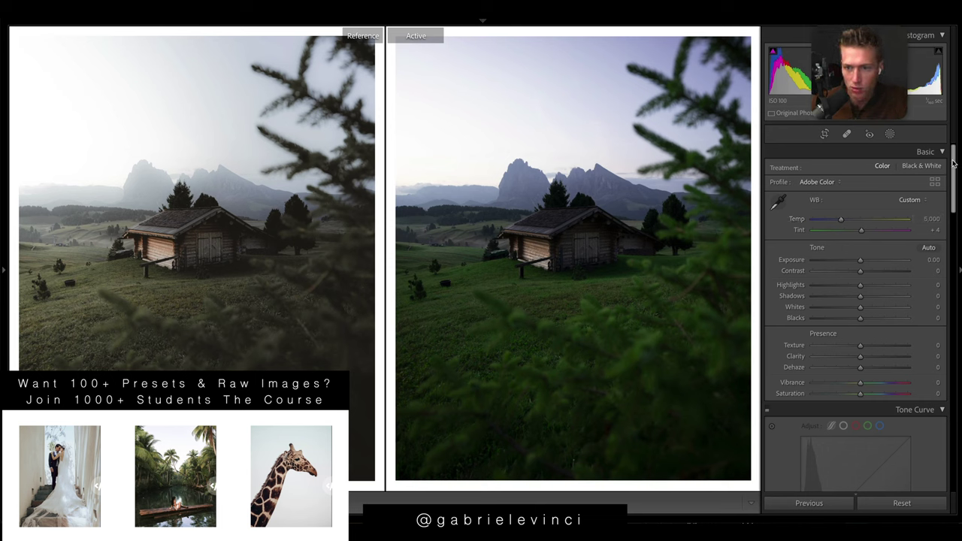
- Enable Profile Corrections in the Lens Corrections panel for the cabin photo
{"action": "left_click_drag", "start_coordinate": [953, 163], "coordinate": [951, 372]}
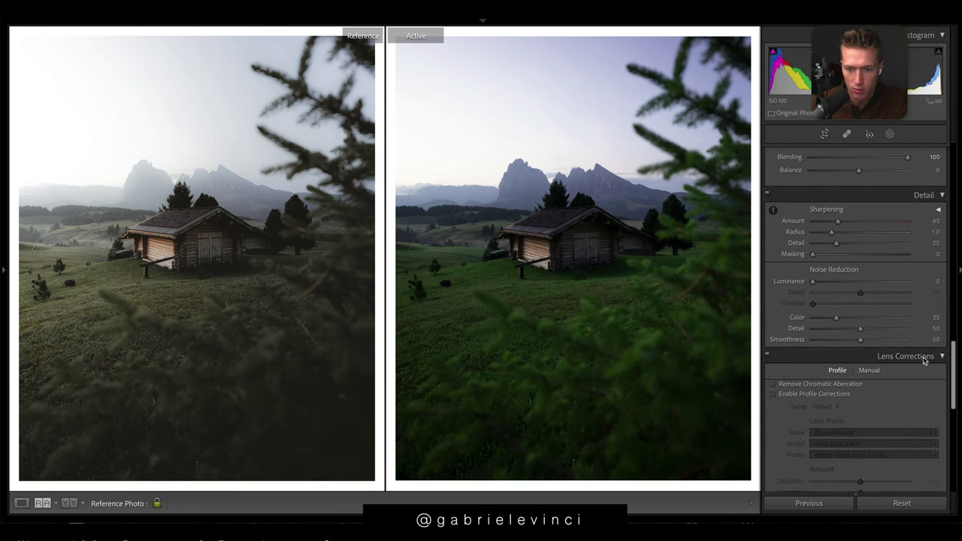
{"action": "left_click", "coordinate": [774, 394]}
- Set Highlights to -84, Whites to -64 and Blacks to +60 in the Basic panel
{"action": "scroll", "coordinate": [857, 316], "scroll_direction": "up", "scroll_amount": 15}
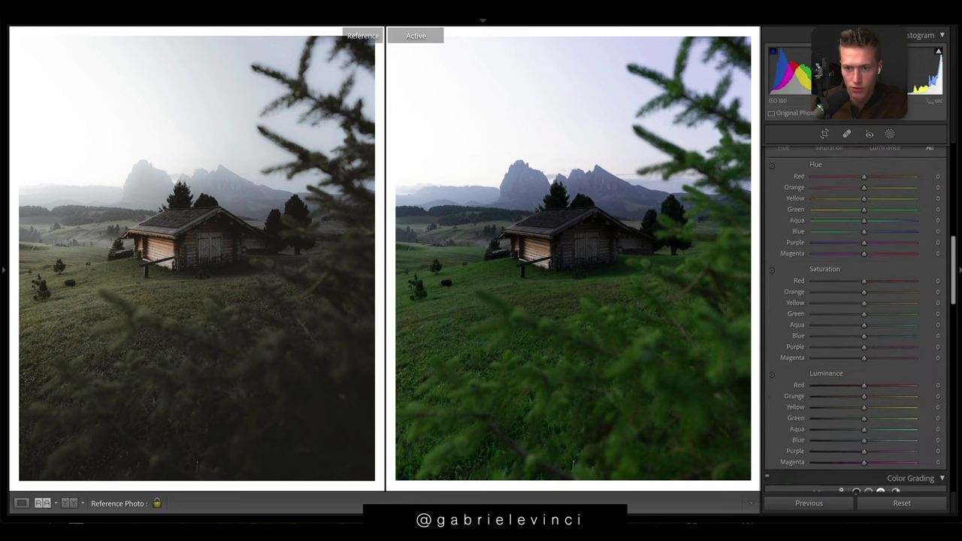
{"action": "scroll", "coordinate": [857, 316], "scroll_direction": "up", "scroll_amount": 3}
{"action": "left_click_drag", "start_coordinate": [864, 352], "coordinate": [844, 353]}
{"action": "left_click_drag", "start_coordinate": [864, 248], "coordinate": [842, 251]}
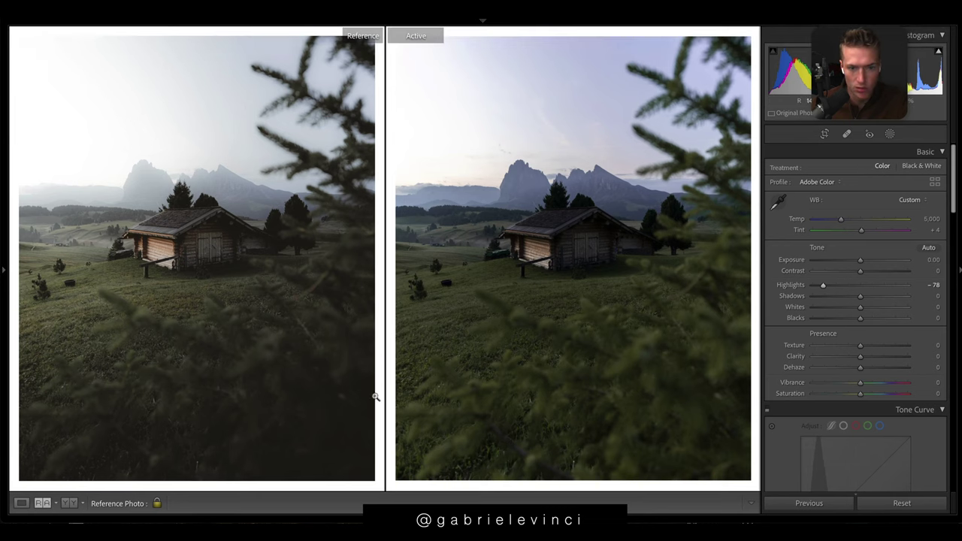
{"action": "left_click_drag", "start_coordinate": [818, 285], "coordinate": [807, 285]}
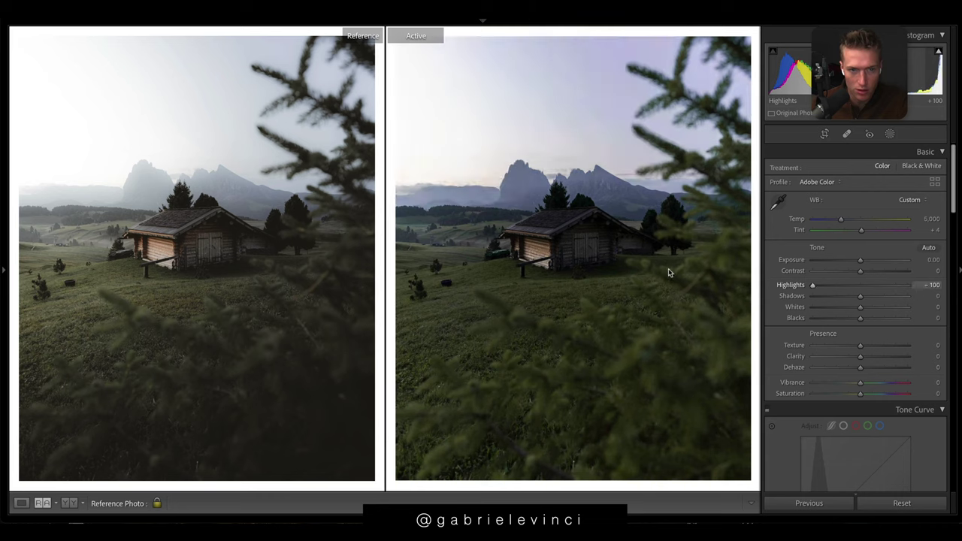
{"action": "left_click_drag", "start_coordinate": [813, 285], "coordinate": [884, 318]}
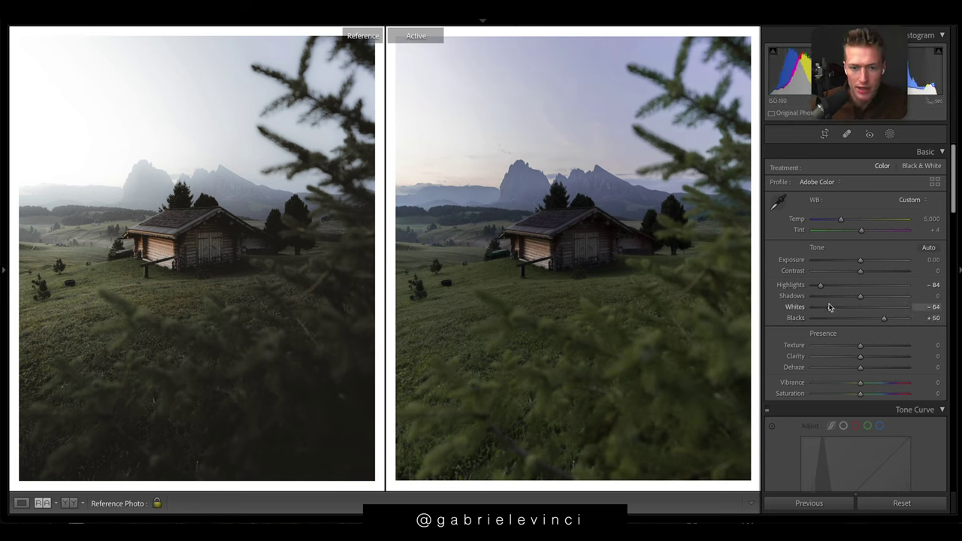
- Enable the tone curve adjustment to lift the blacks
{"action": "left_click", "coordinate": [767, 410]}
{"action": "scroll", "coordinate": [860, 312], "scroll_direction": "down", "scroll_amount": 1}
{"action": "scroll", "coordinate": [859, 314], "scroll_direction": "up", "scroll_amount": 1}
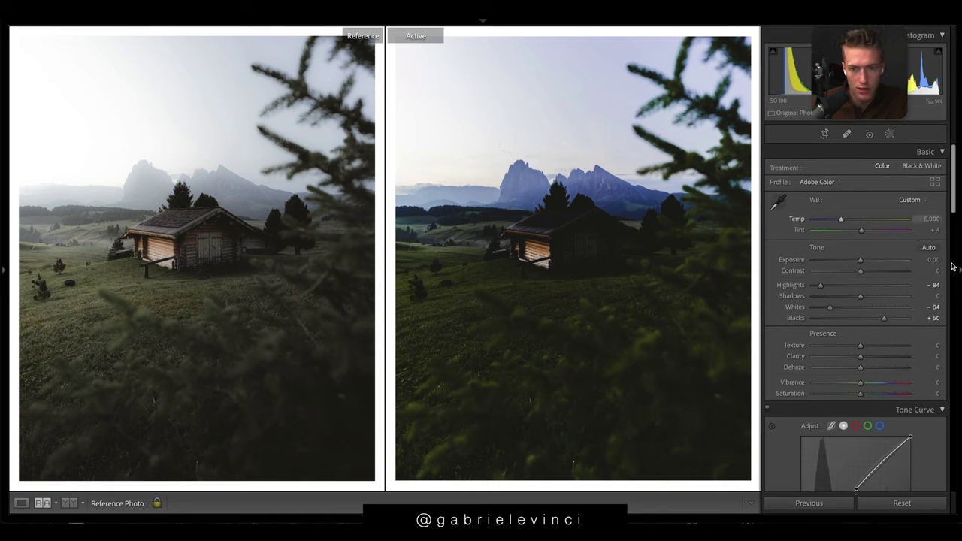
- Set Contrast to -70, Shadows to +17 and Exposure to +0.10
{"action": "left_click_drag", "start_coordinate": [826, 274], "coordinate": [830, 273]}
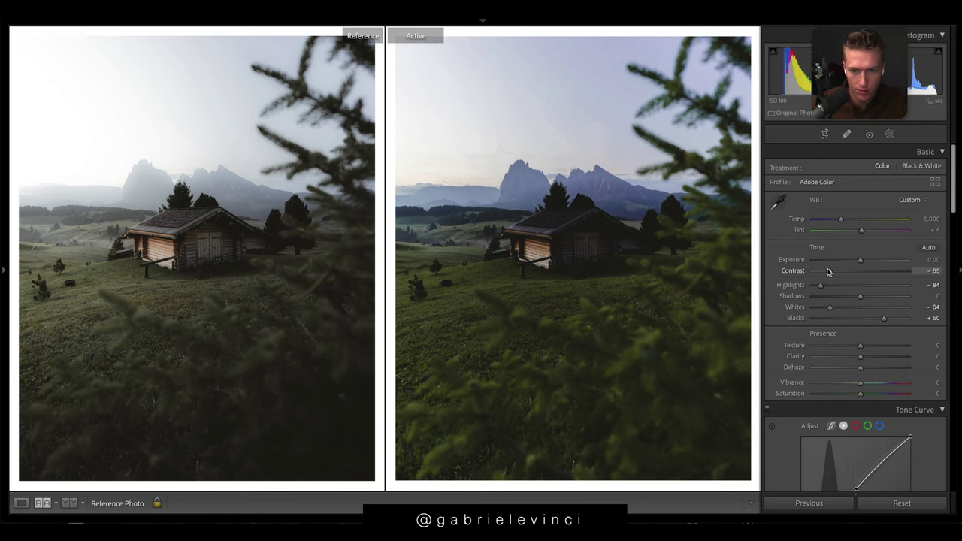
{"action": "scroll", "coordinate": [809, 467], "scroll_direction": "down", "scroll_amount": 2}
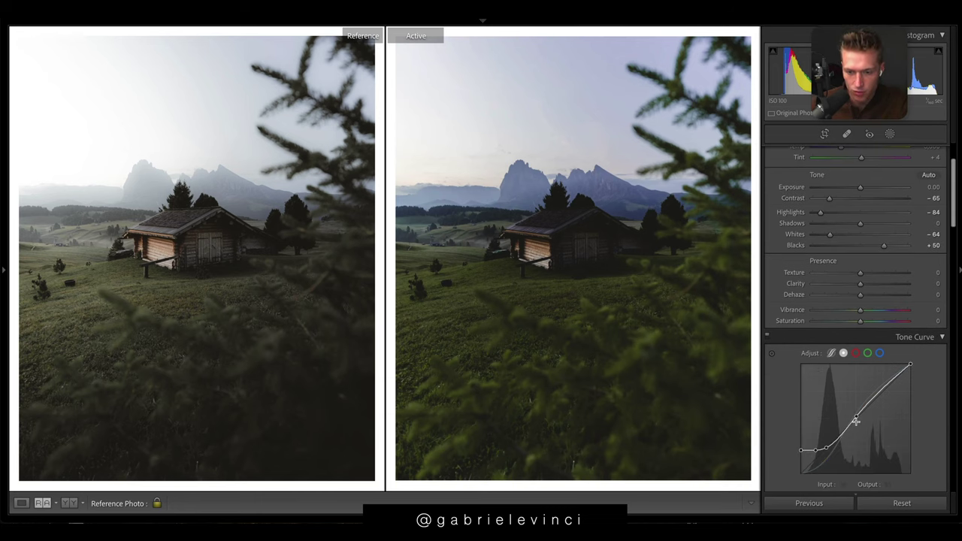
{"action": "scroll", "coordinate": [865, 226], "scroll_direction": "down", "scroll_amount": 1}
{"action": "left_click_drag", "start_coordinate": [861, 208], "coordinate": [869, 213]}
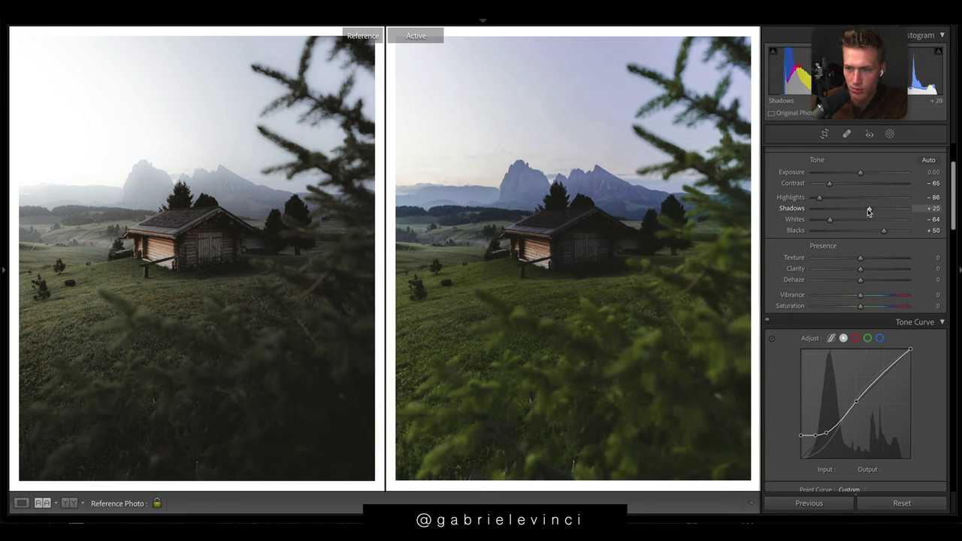
{"action": "left_click_drag", "start_coordinate": [869, 211], "coordinate": [867, 212]}
{"action": "left_click_drag", "start_coordinate": [829, 183], "coordinate": [861, 173]}
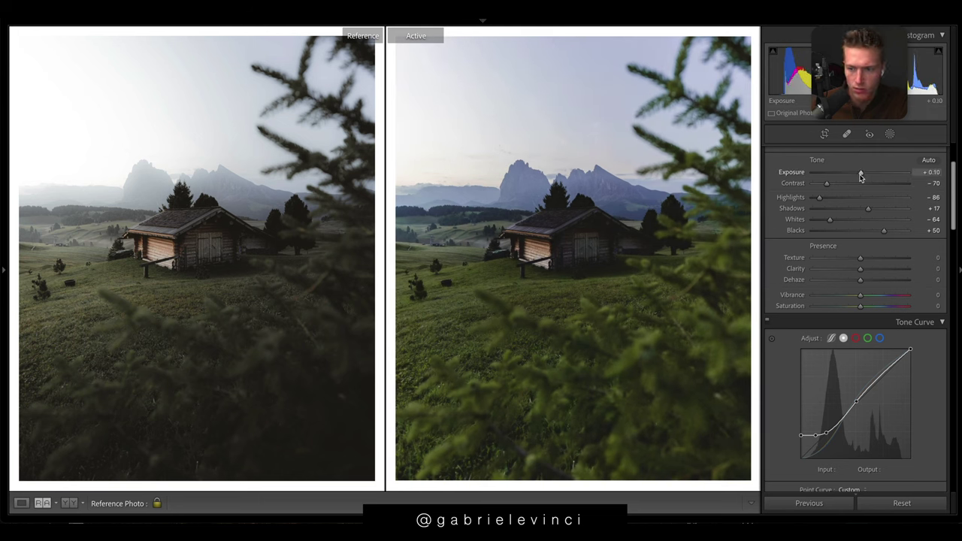
- Soften the photo with Clarity at -40 and Texture at +20
{"action": "left_click_drag", "start_coordinate": [861, 268], "coordinate": [834, 268]}
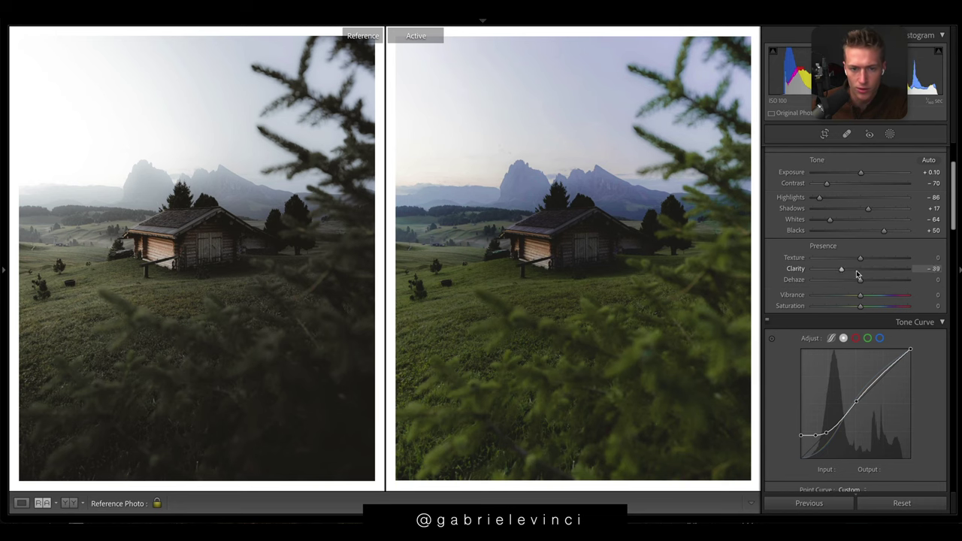
{"action": "left_click_drag", "start_coordinate": [858, 275], "coordinate": [848, 269]}
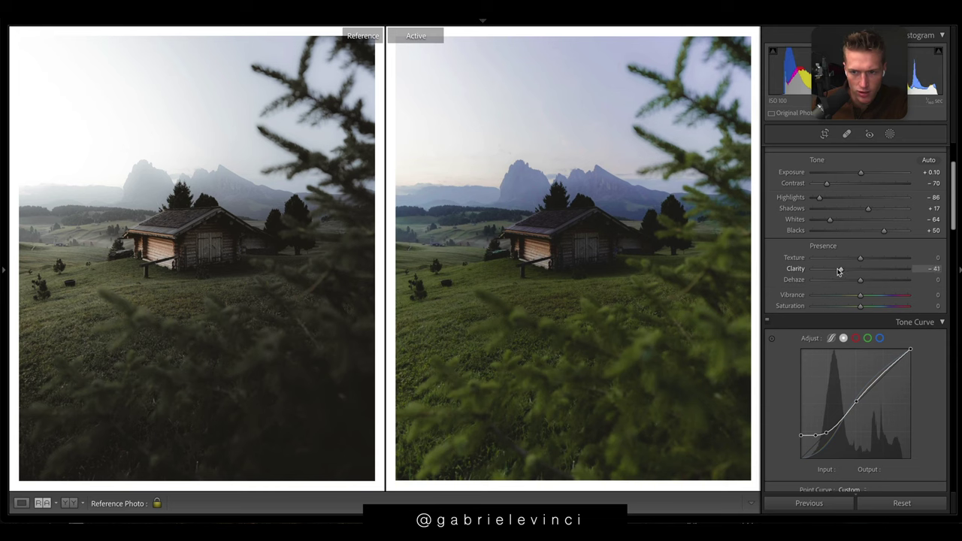
{"action": "left_click_drag", "start_coordinate": [840, 271], "coordinate": [842, 269]}
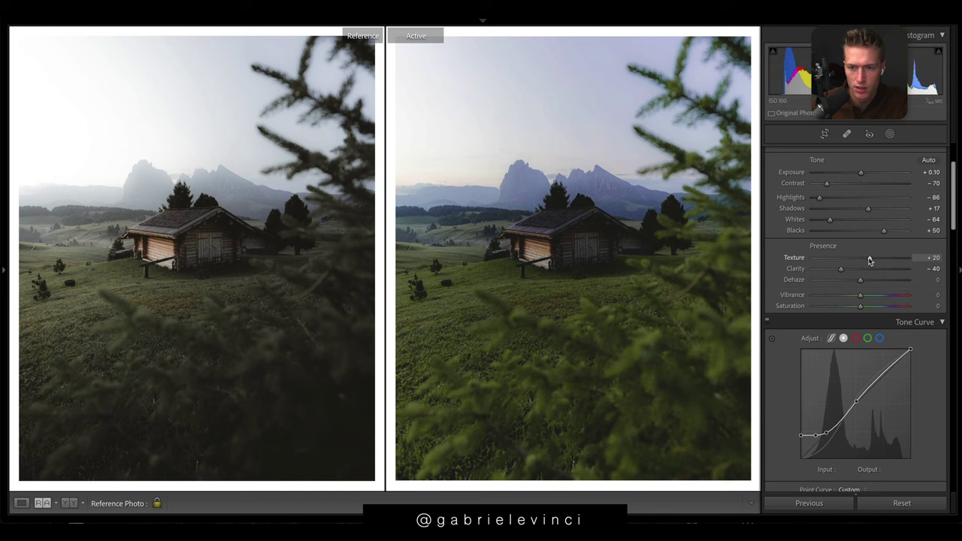
{"action": "left_click_drag", "start_coordinate": [862, 256], "coordinate": [858, 257]}
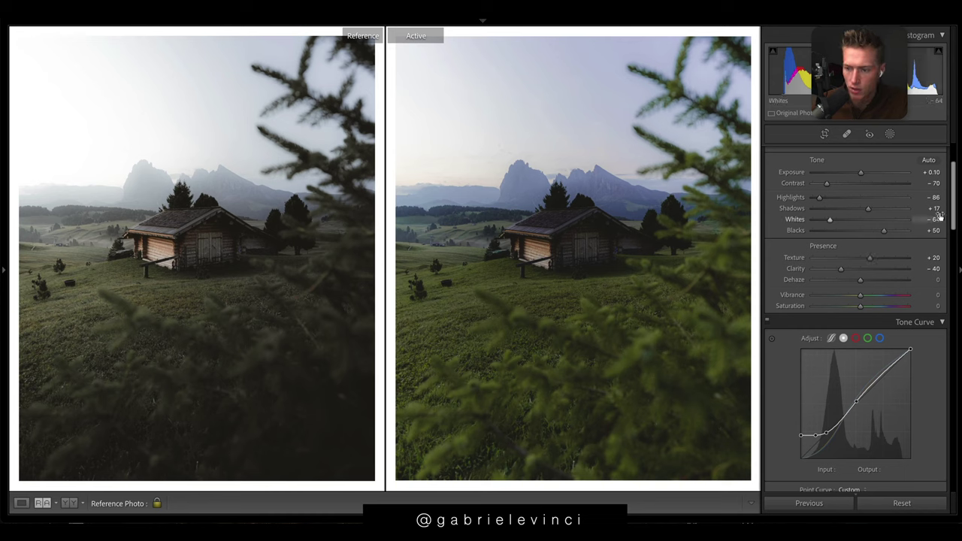
- Set Whites to -84 and Blacks to +54, and cool the white balance temperature
{"action": "left_click_drag", "start_coordinate": [885, 233], "coordinate": [886, 232]}
{"action": "left_click_drag", "start_coordinate": [830, 220], "coordinate": [820, 221]}
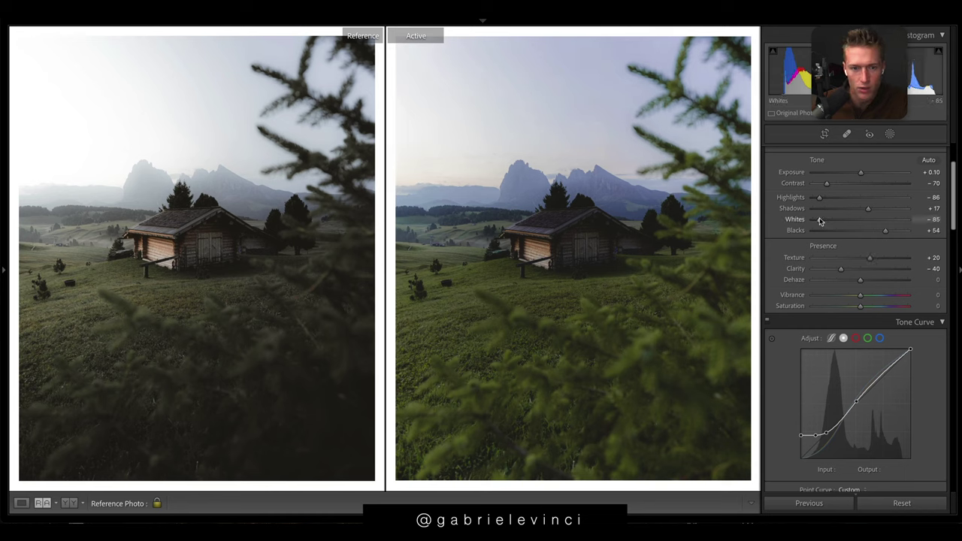
{"action": "scroll", "coordinate": [895, 243], "scroll_direction": "up", "scroll_amount": 3}
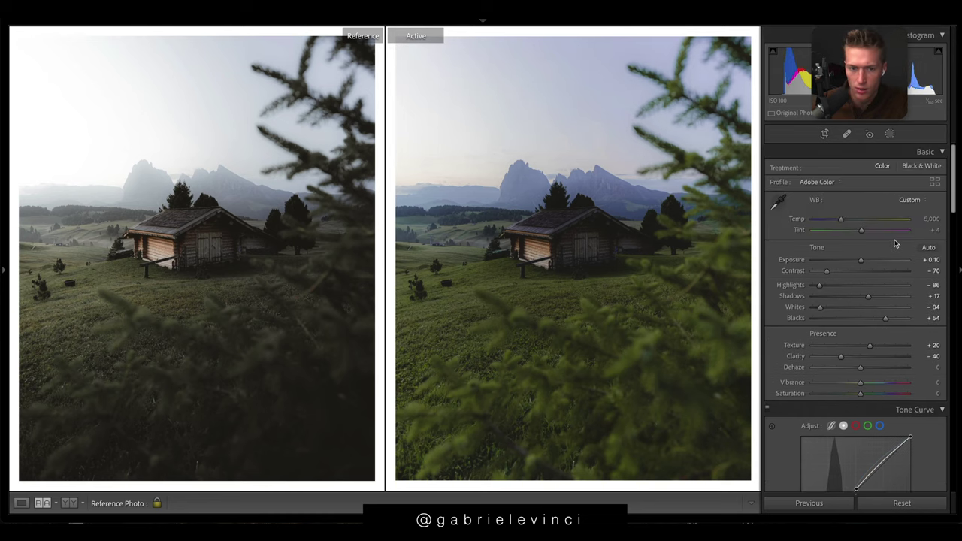
{"action": "left_click_drag", "start_coordinate": [840, 217], "coordinate": [839, 221]}
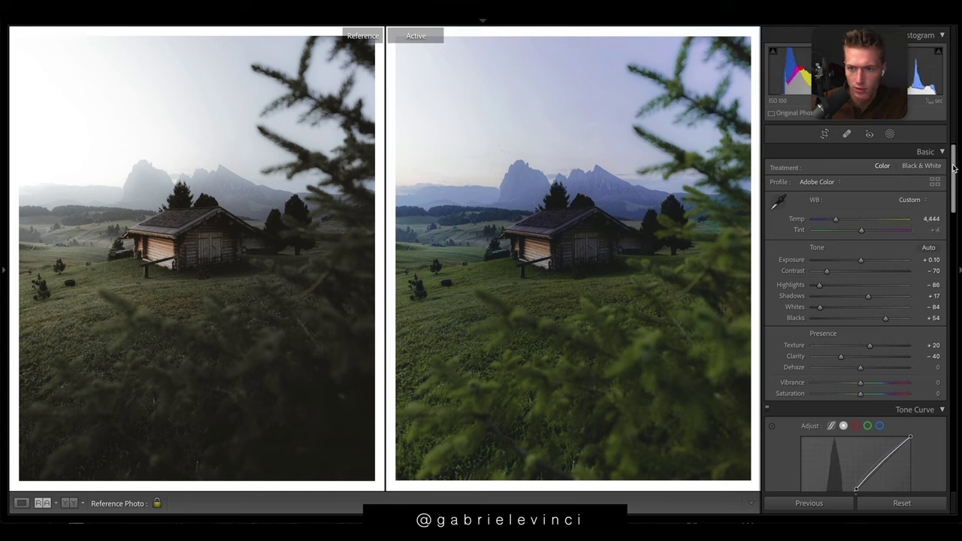
- Tint the Color Grading shadows warm at Hue 38, Saturation 5
{"action": "scroll", "coordinate": [857, 316], "scroll_direction": "down", "scroll_amount": 10}
{"action": "scroll", "coordinate": [830, 230], "scroll_direction": "down", "scroll_amount": 5}
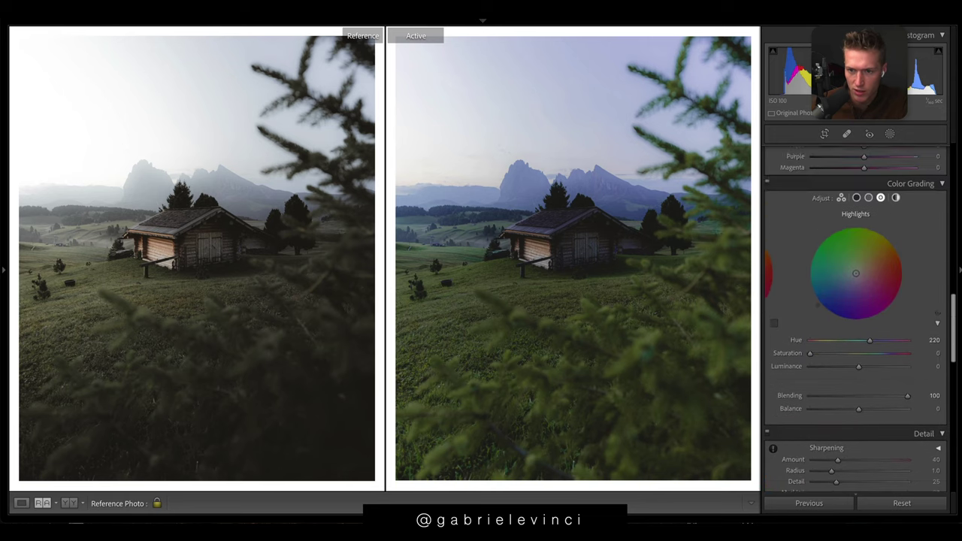
{"action": "left_click", "coordinate": [856, 241]}
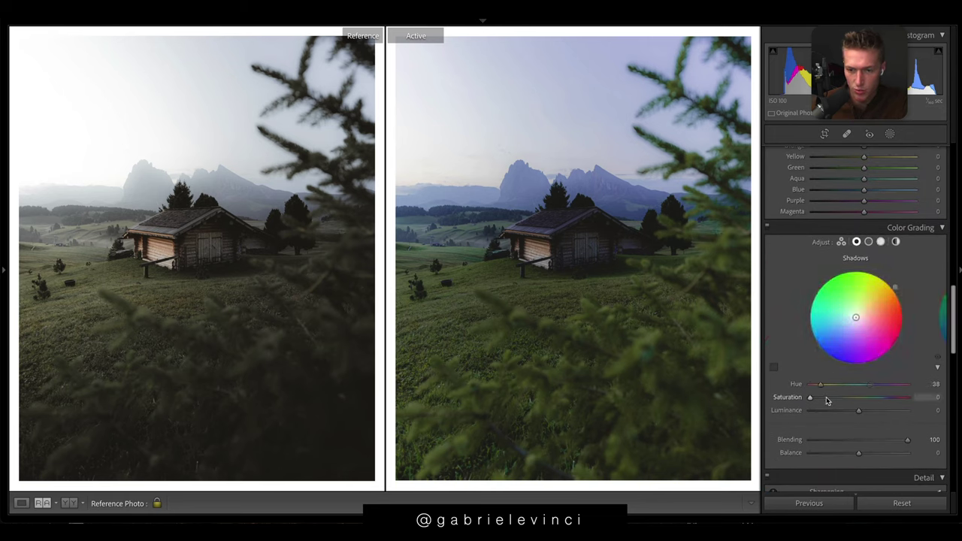
{"action": "left_click_drag", "start_coordinate": [812, 397], "coordinate": [820, 401]}
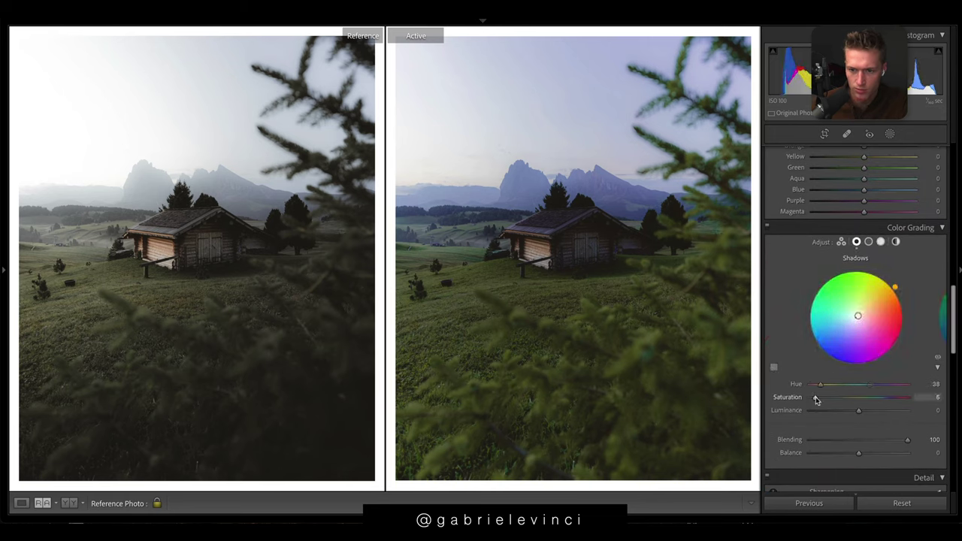
{"action": "scroll", "coordinate": [902, 361], "scroll_direction": "up", "scroll_amount": 3}
{"action": "scroll", "coordinate": [903, 361], "scroll_direction": "down", "scroll_amount": 5}
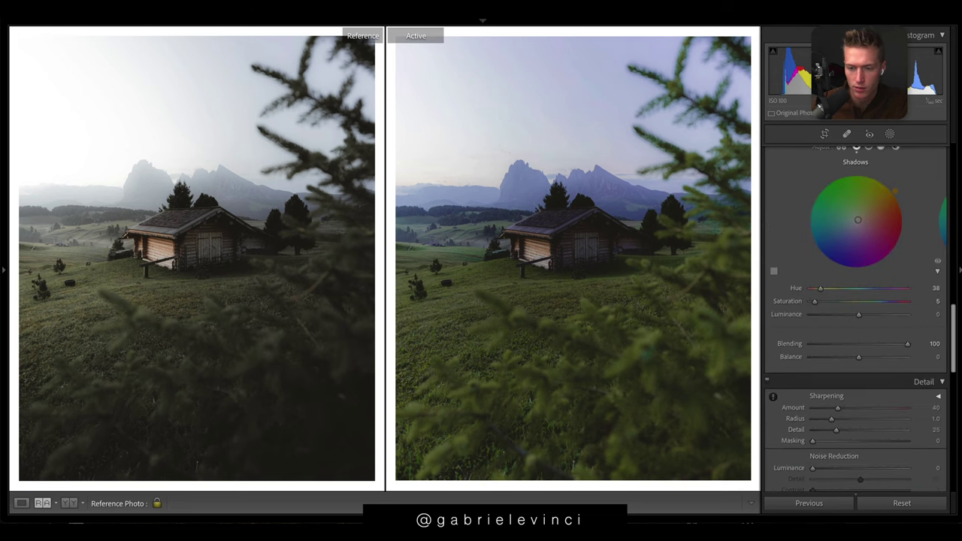
- Set saturation Green -89, Aqua -75, Yellow -21, Red -23, Yellow hue -62, and darken green luminance
{"action": "left_click_drag", "start_coordinate": [953, 338], "coordinate": [952, 269]}
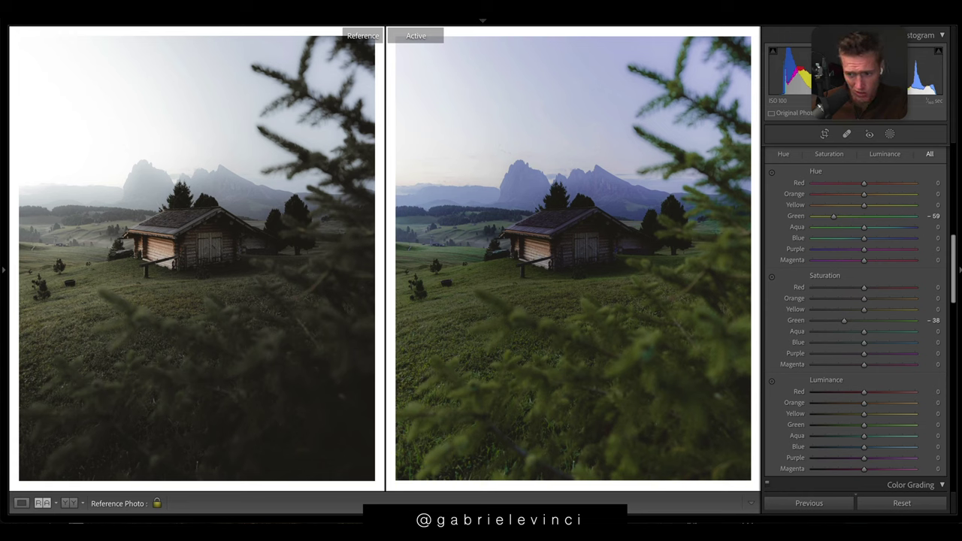
{"action": "left_click_drag", "start_coordinate": [821, 325], "coordinate": [827, 334]}
{"action": "left_click", "coordinate": [821, 332]}
{"action": "left_click_drag", "start_coordinate": [869, 309], "coordinate": [852, 288]}
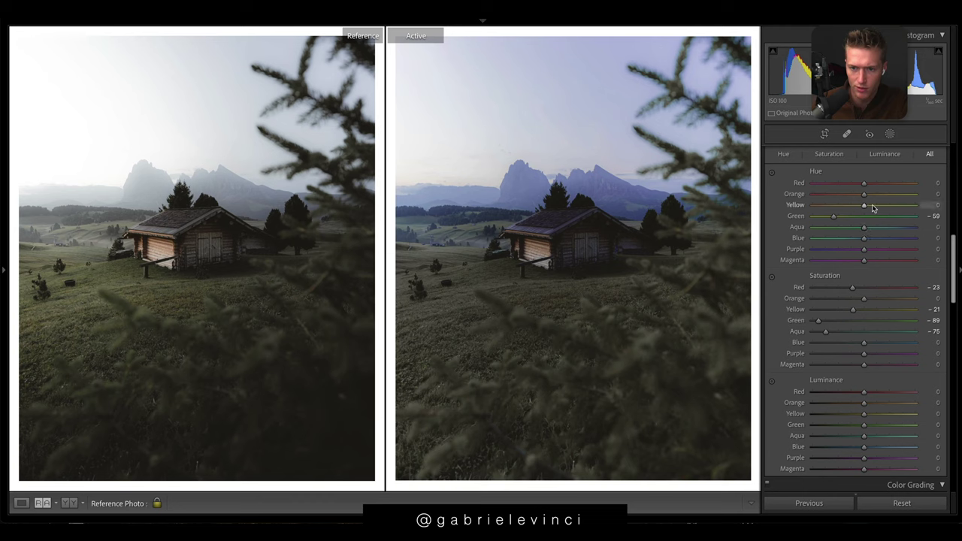
{"action": "left_click_drag", "start_coordinate": [819, 205], "coordinate": [832, 205]}
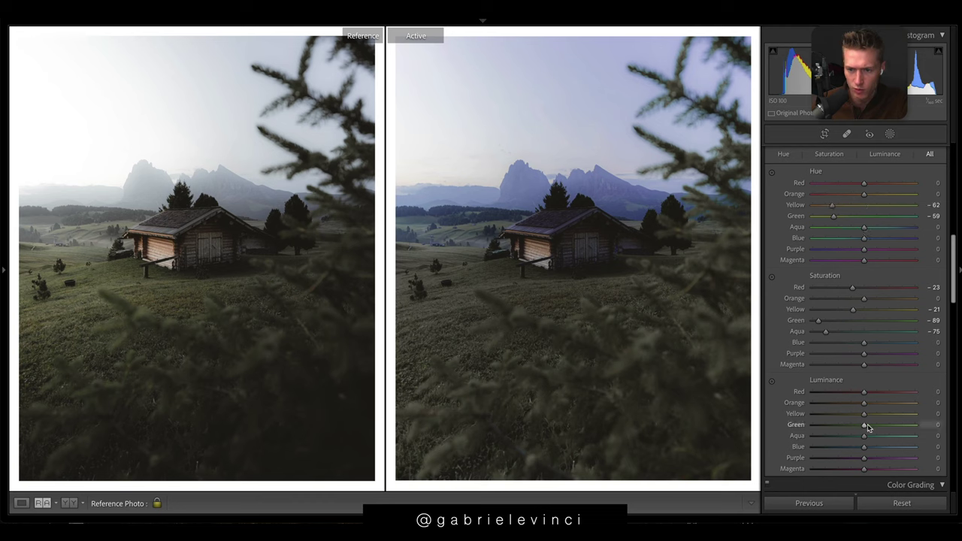
{"action": "left_click_drag", "start_coordinate": [864, 425], "coordinate": [727, 422]}
- Add a radial mask around the cabin (Exposure 0.74, Temp 46, Highlights 93) and a lower-right linear gradient
{"action": "key", "text": "shift+m"}
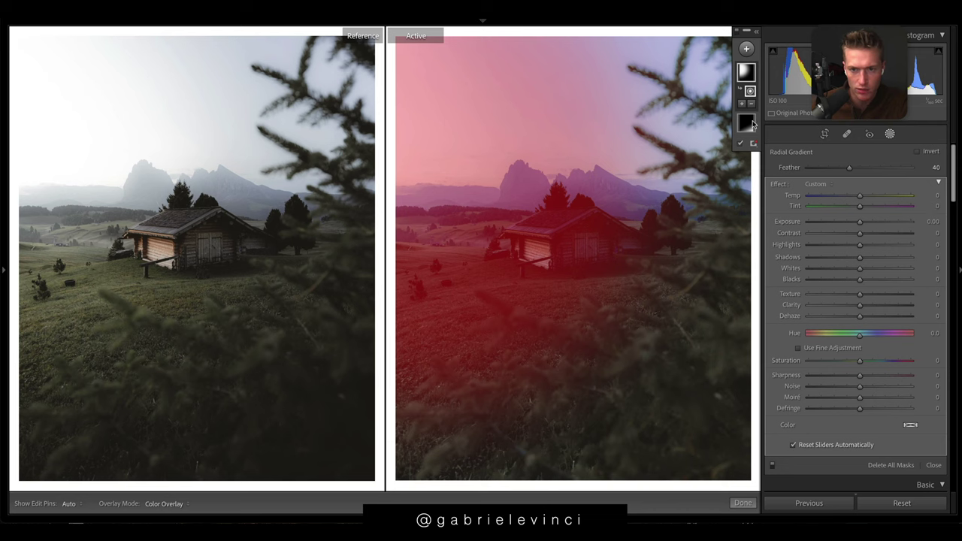
{"action": "left_click_drag", "start_coordinate": [405, 167], "coordinate": [647, 412]}
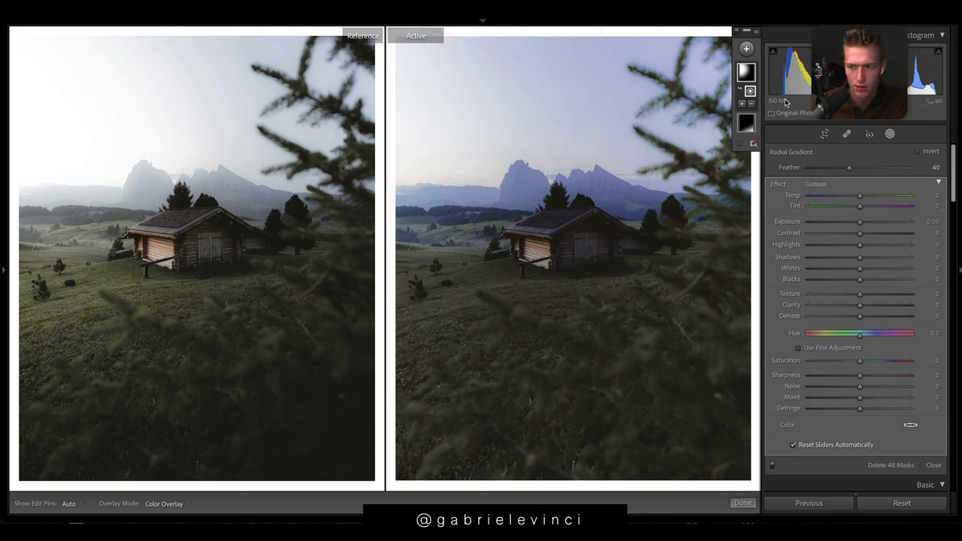
{"action": "left_click_drag", "start_coordinate": [861, 221], "coordinate": [871, 228]}
{"action": "left_click_drag", "start_coordinate": [860, 196], "coordinate": [884, 201]}
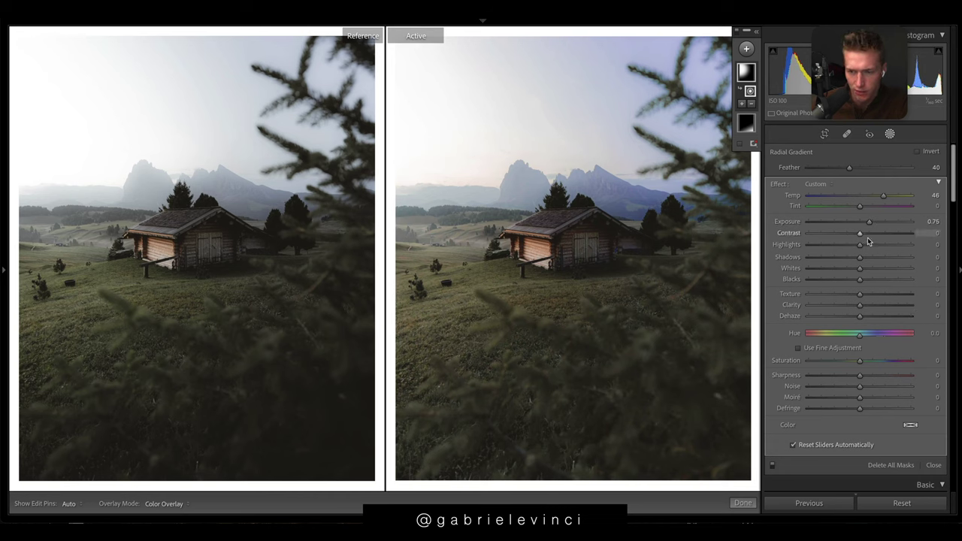
{"action": "left_click_drag", "start_coordinate": [860, 245], "coordinate": [911, 245]}
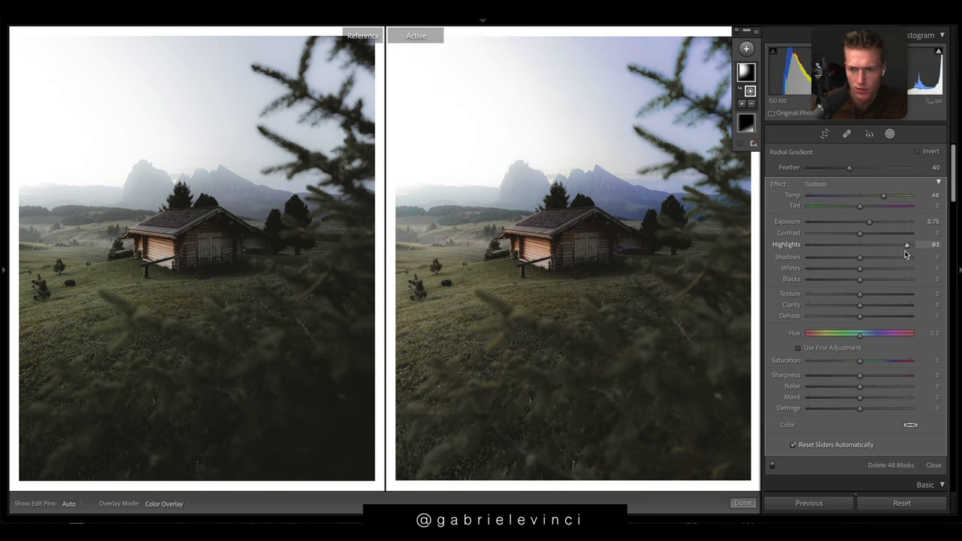
{"action": "left_click_drag", "start_coordinate": [868, 222], "coordinate": [867, 221]}
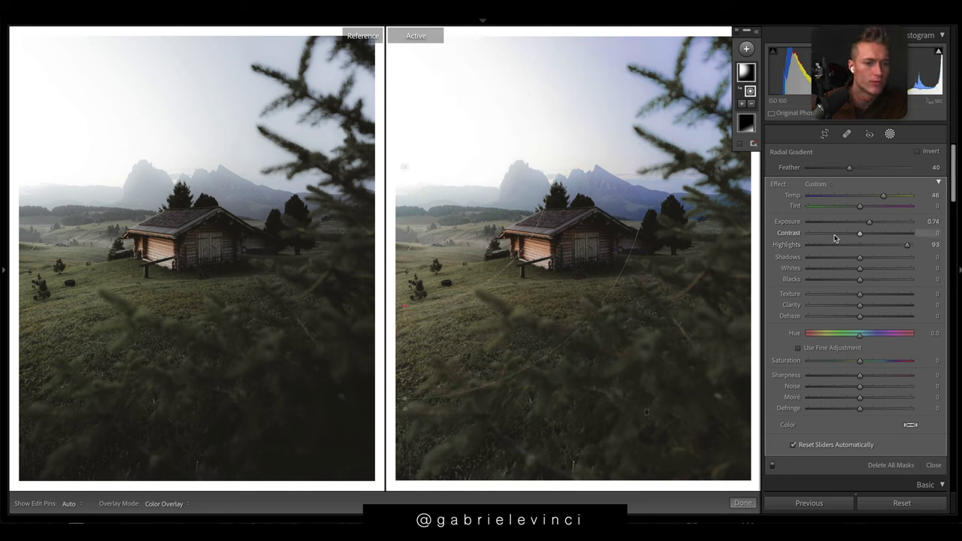
{"action": "key", "text": "m"}
{"action": "left_click_drag", "start_coordinate": [646, 412], "coordinate": [585, 291]}
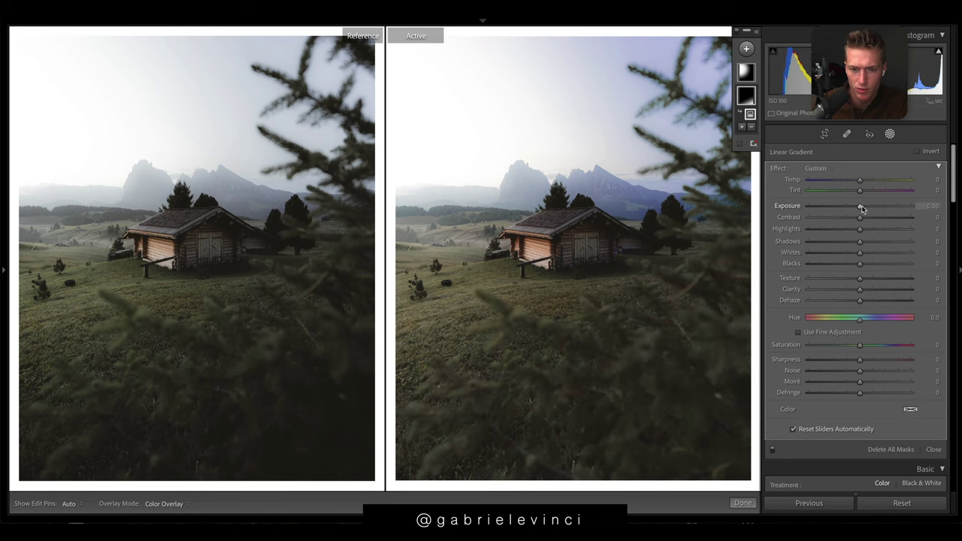
- Lower the linear gradient mask's Exposure to -0.80 and close masking
{"action": "left_click_drag", "start_coordinate": [855, 208], "coordinate": [846, 208]}
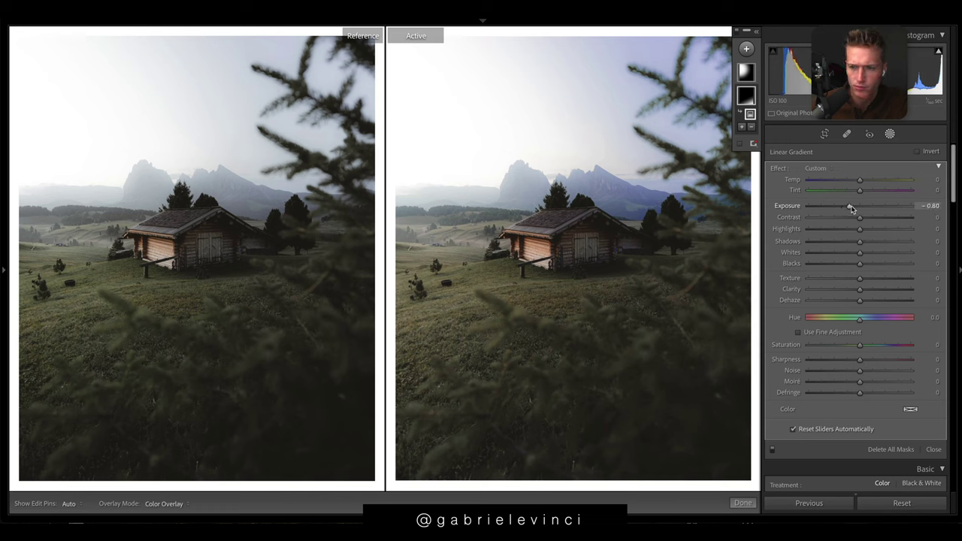
{"action": "left_click_drag", "start_coordinate": [851, 209], "coordinate": [852, 209]}
{"action": "left_click", "coordinate": [934, 449]}
- Give the Color Grading highlights a faint blue tint by raising their saturation
{"action": "scroll", "coordinate": [932, 243], "scroll_direction": "down", "scroll_amount": 10}
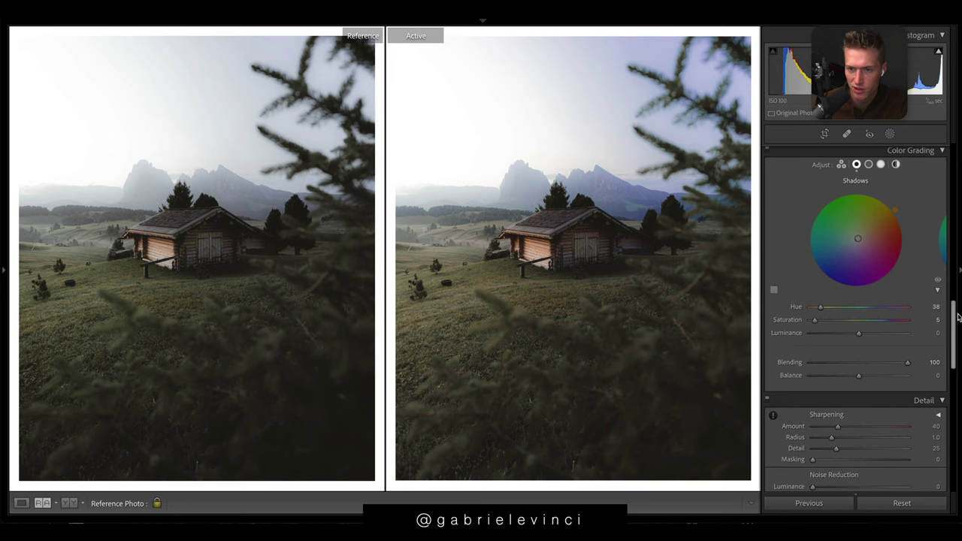
{"action": "left_click", "coordinate": [880, 180]}
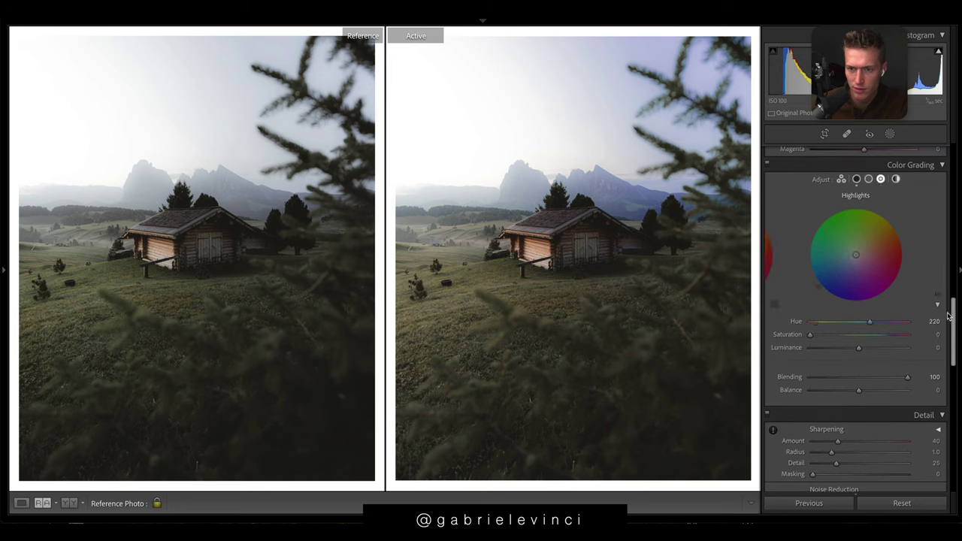
{"action": "left_click_drag", "start_coordinate": [949, 318], "coordinate": [949, 337]}
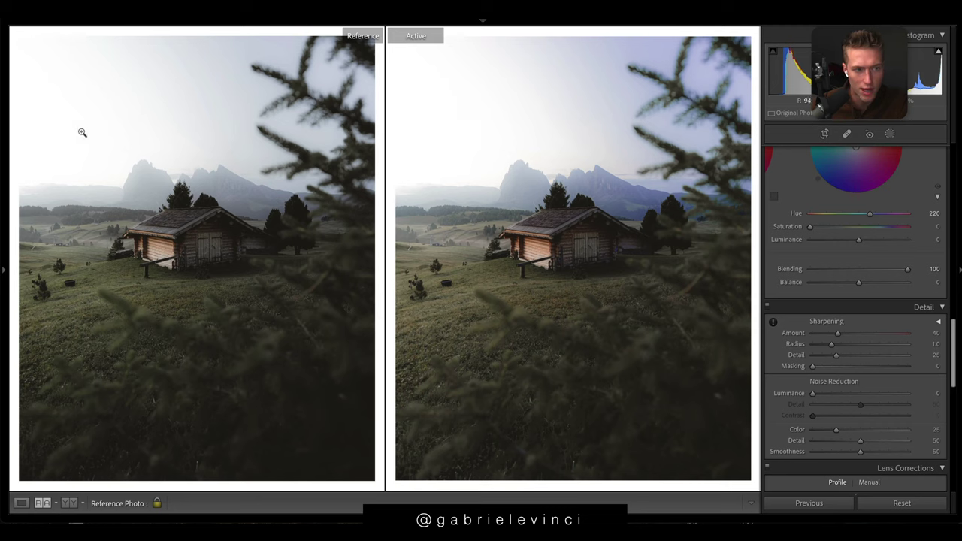
{"action": "scroll", "coordinate": [804, 260], "scroll_direction": "up", "scroll_amount": 3}
{"action": "left_click_drag", "start_coordinate": [809, 390], "coordinate": [818, 396]}
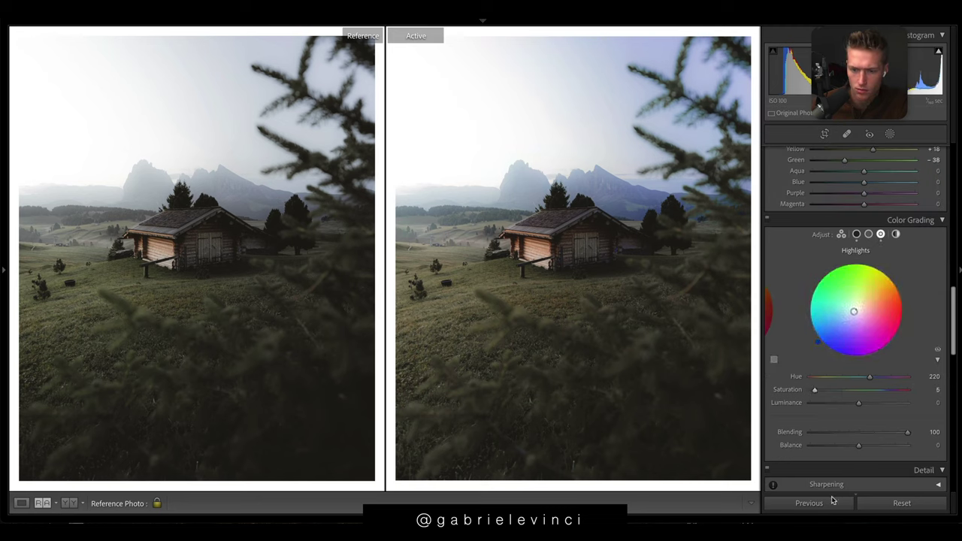
- Desaturate reds to -29, plus yellows, blues and purples (-40); raise blue (+20) and purple luminance
{"action": "scroll", "coordinate": [850, 316], "scroll_direction": "up", "scroll_amount": 5}
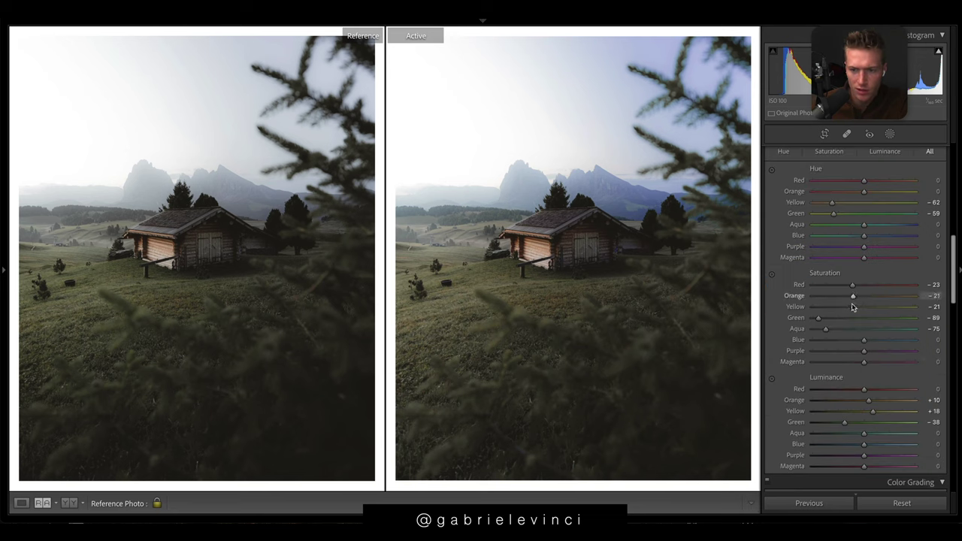
{"action": "left_click_drag", "start_coordinate": [852, 307], "coordinate": [851, 307]}
{"action": "left_click_drag", "start_coordinate": [853, 285], "coordinate": [915, 285]}
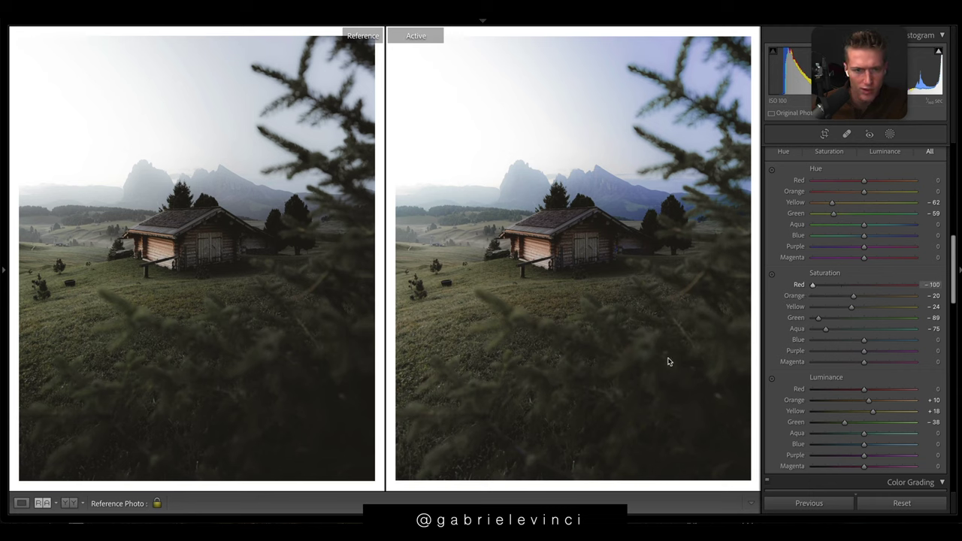
{"action": "left_click_drag", "start_coordinate": [850, 286], "coordinate": [847, 286]}
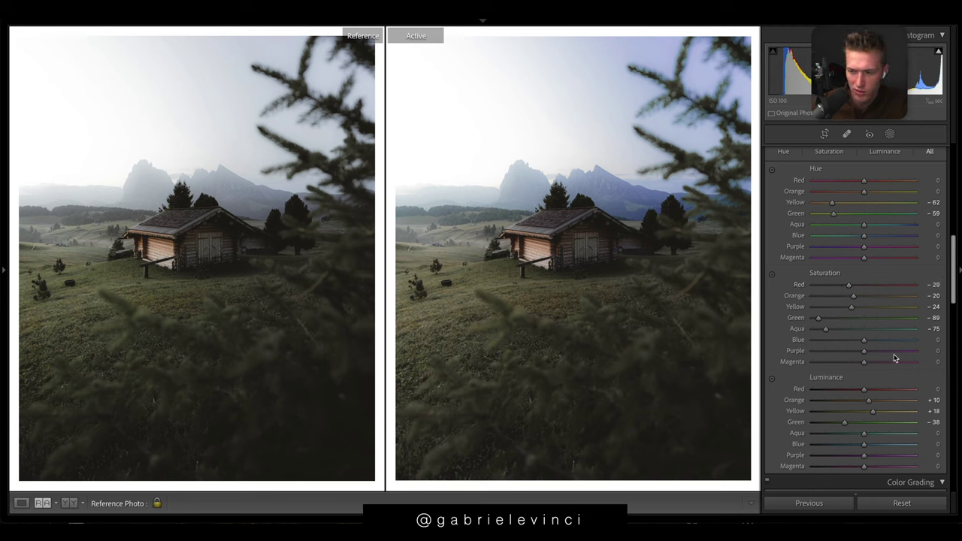
{"action": "left_click_drag", "start_coordinate": [855, 339], "coordinate": [830, 347]}
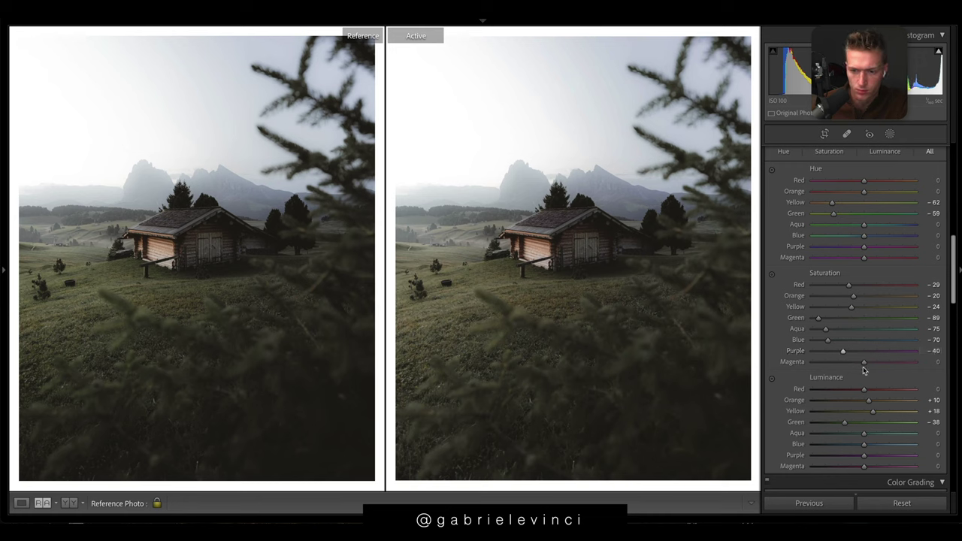
{"action": "left_click_drag", "start_coordinate": [864, 444], "coordinate": [797, 449]}
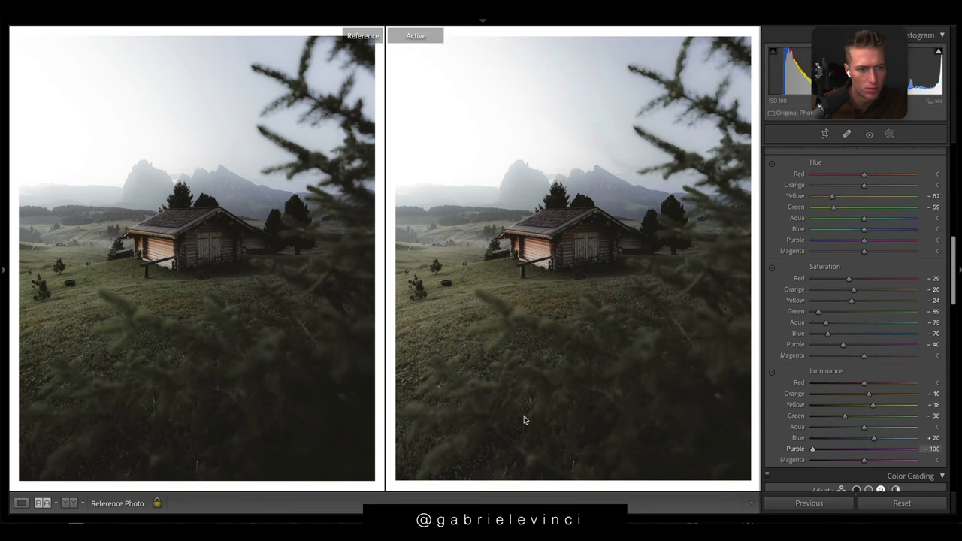
{"action": "left_click_drag", "start_coordinate": [580, 446], "coordinate": [871, 451]}
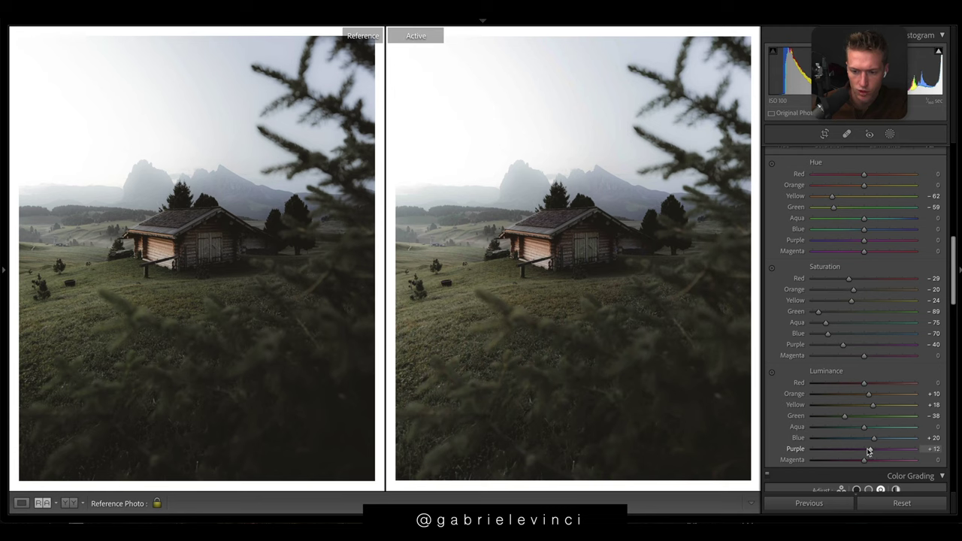
{"action": "scroll", "coordinate": [816, 373], "scroll_direction": "down", "scroll_amount": 10}
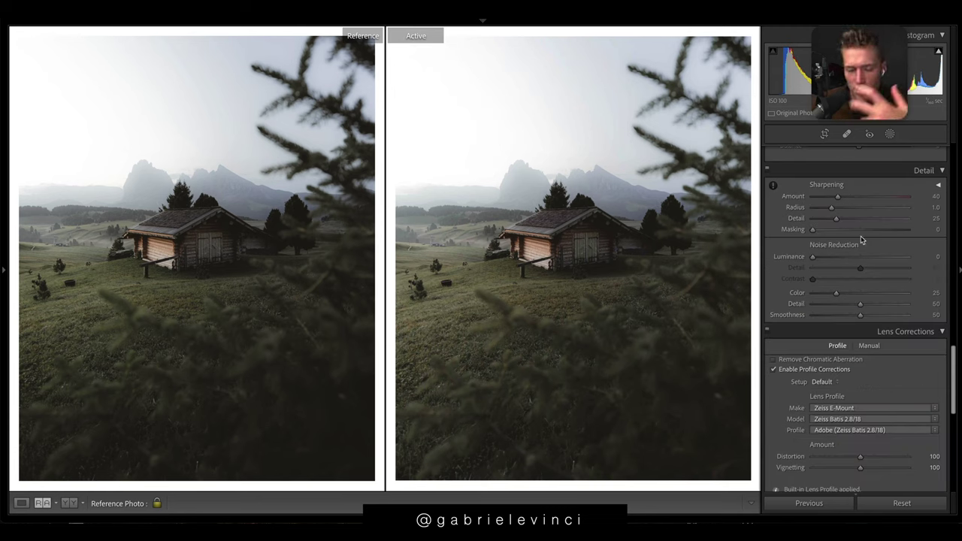
- Set Sharpening Amount to 0 and add a vignette: Amount -19, Midpoint 33, Feather 70, Highlights 100
{"action": "scroll", "coordinate": [782, 195], "scroll_direction": "down", "scroll_amount": 1}
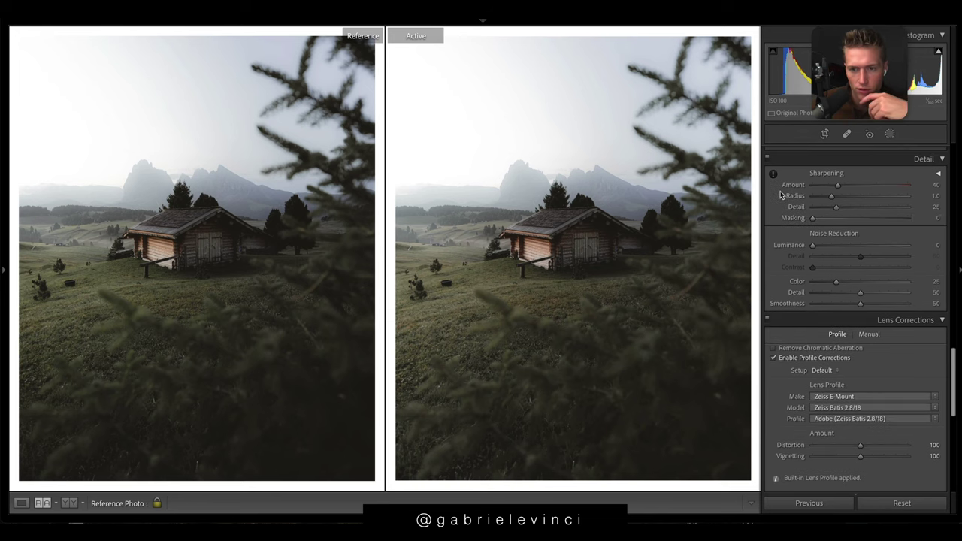
{"action": "left_click_drag", "start_coordinate": [839, 189], "coordinate": [810, 186]}
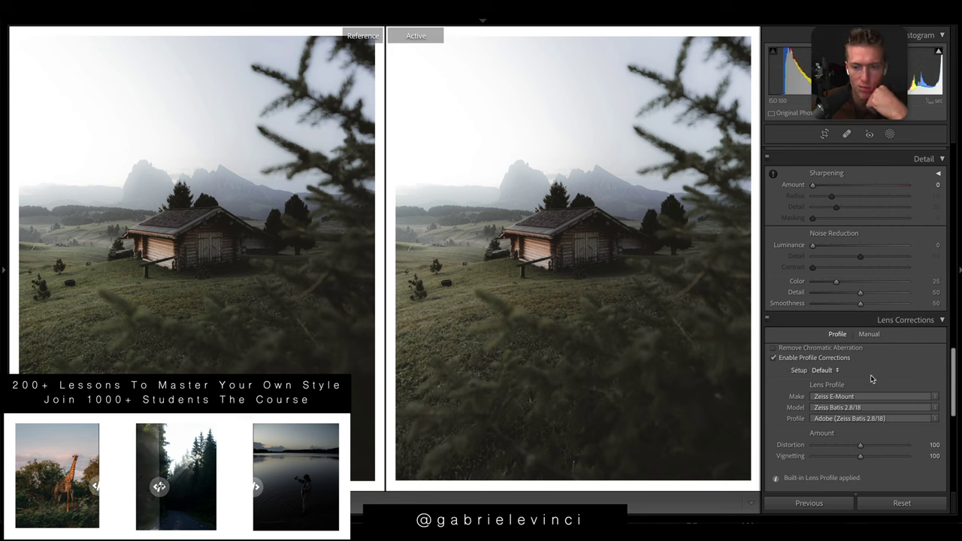
{"action": "scroll", "coordinate": [871, 375], "scroll_direction": "down", "scroll_amount": 5}
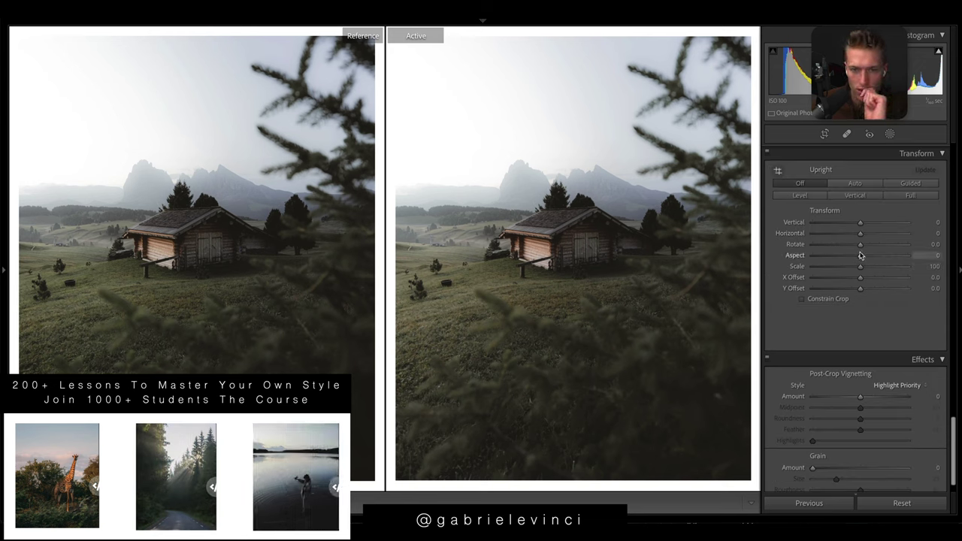
{"action": "left_click_drag", "start_coordinate": [861, 397], "coordinate": [851, 397]}
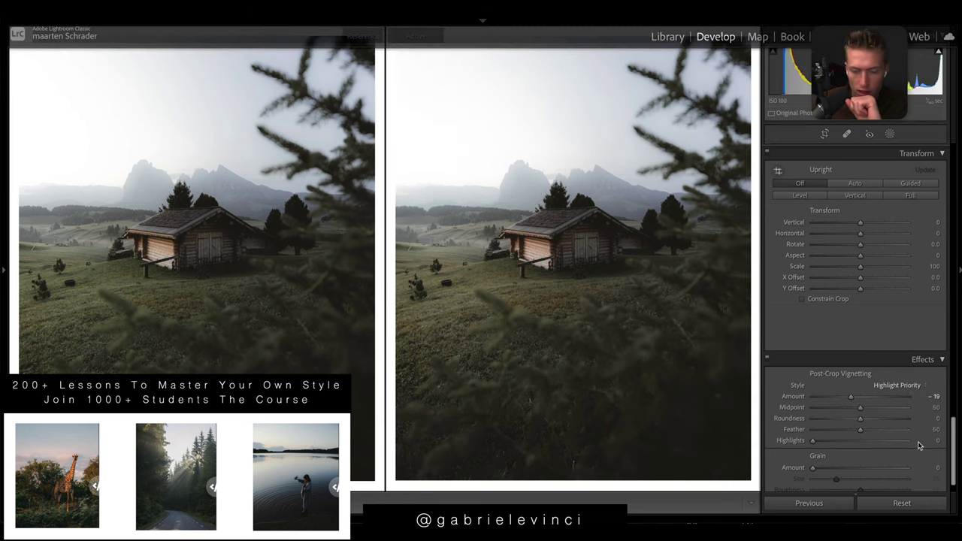
{"action": "left_click_drag", "start_coordinate": [937, 444], "coordinate": [949, 442]}
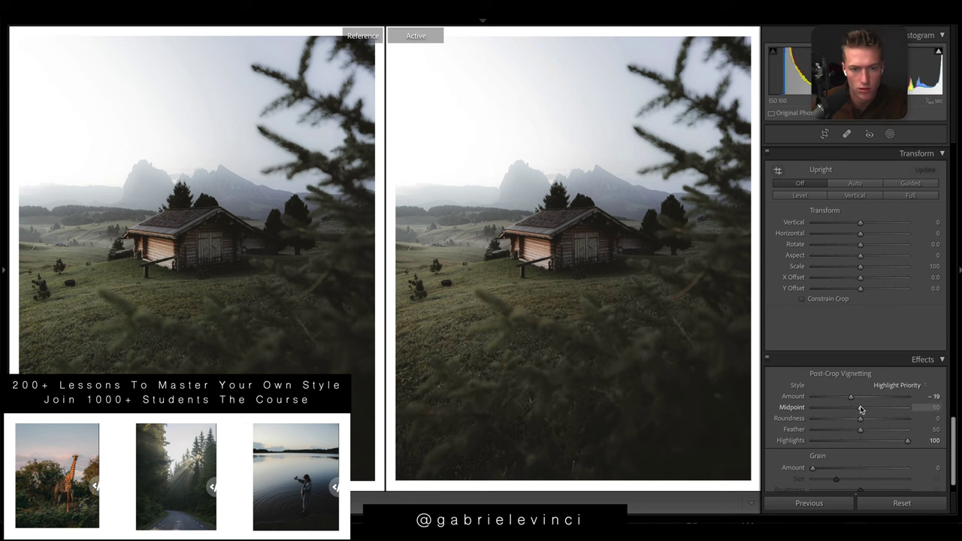
{"action": "left_click_drag", "start_coordinate": [843, 408], "coordinate": [844, 408]}
{"action": "left_click_drag", "start_coordinate": [861, 429], "coordinate": [929, 428]}
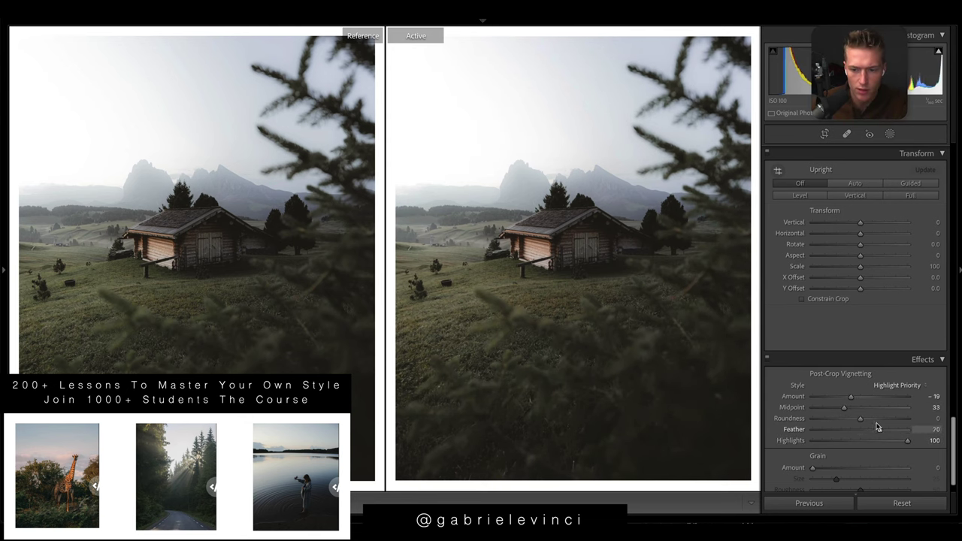
{"action": "scroll", "coordinate": [903, 279], "scroll_direction": "up", "scroll_amount": 15}
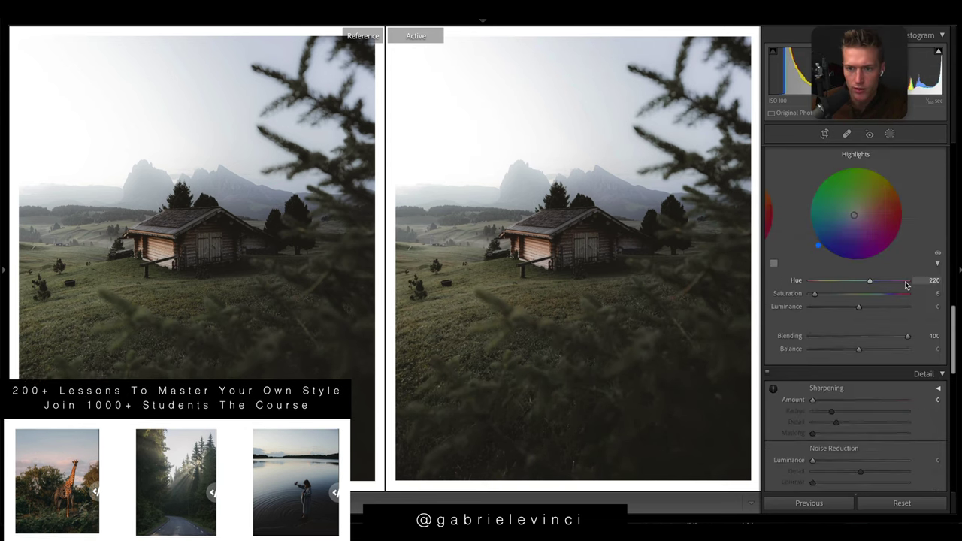
{"action": "left_click", "coordinate": [905, 502]}
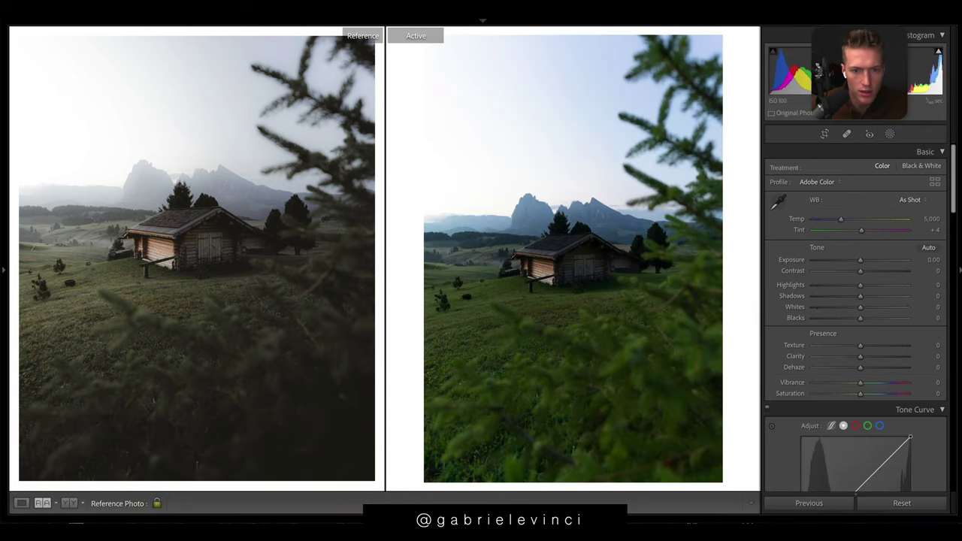
{"action": "key", "text": "ctrl+z"}
{"action": "key", "text": "e"}
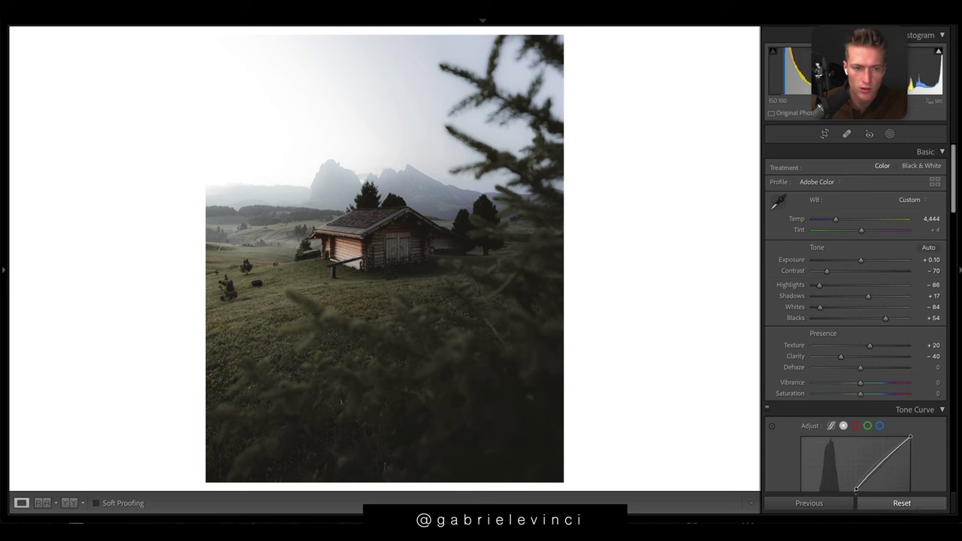
{"action": "left_click", "coordinate": [902, 503]}
{"action": "key", "text": "ctrl+z"}
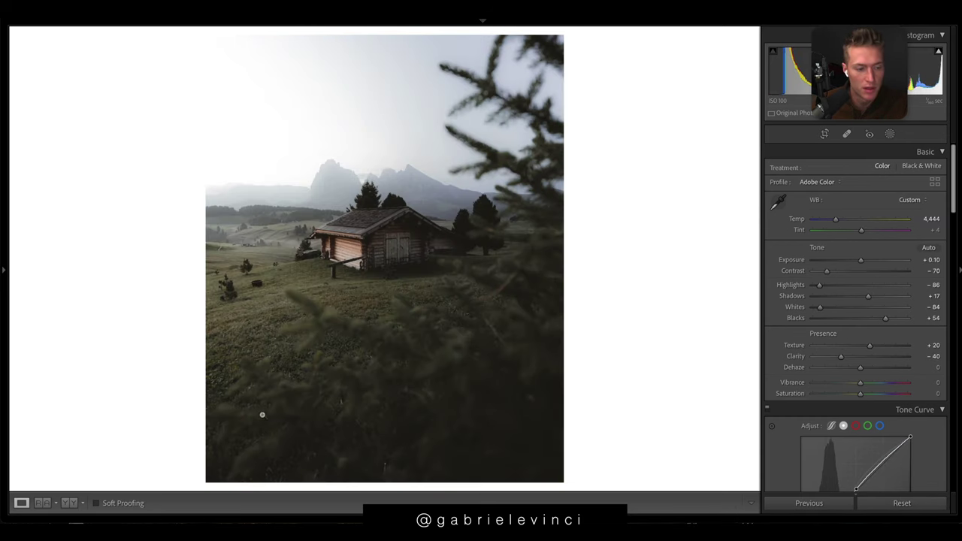
{"action": "key", "text": "shift+r"}
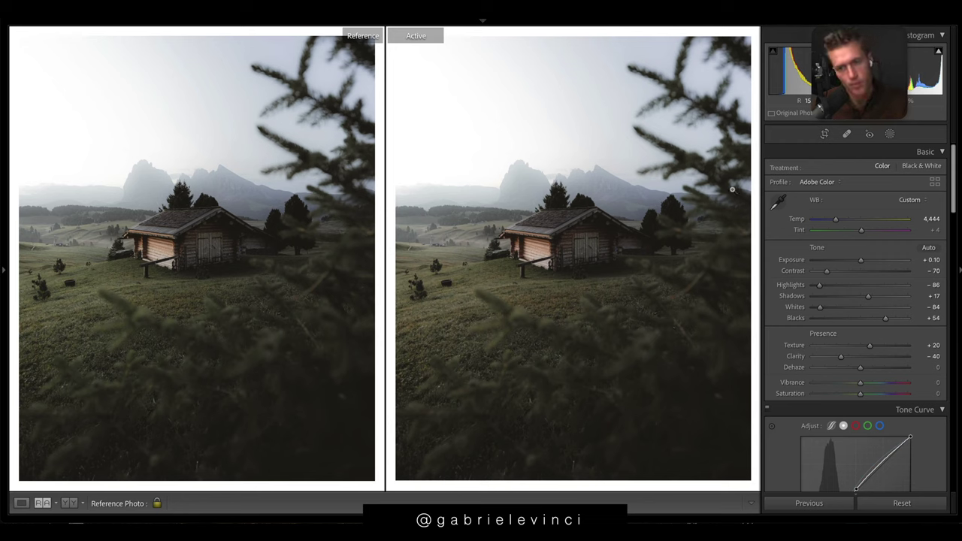